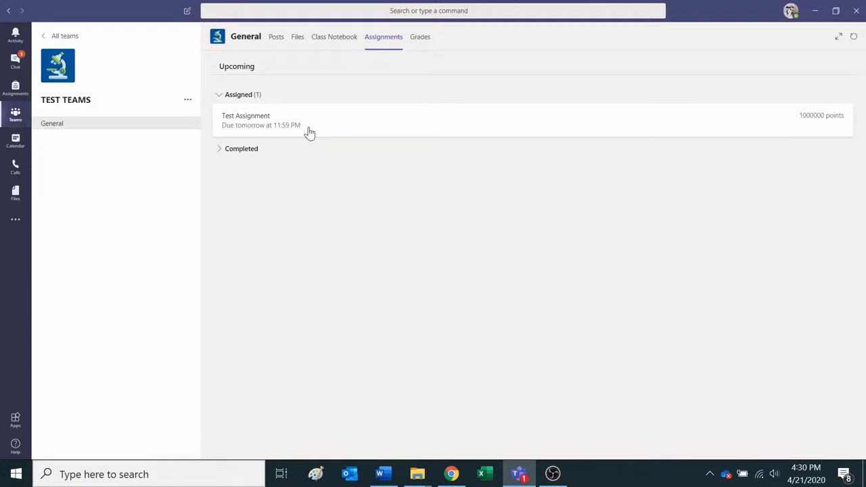
Open Test Assignment and view its reference files, THIS IS THE INSTRUCTION SHEET.docx and Useful Chart .pdf, closing each after reading.
left_click(310, 133)
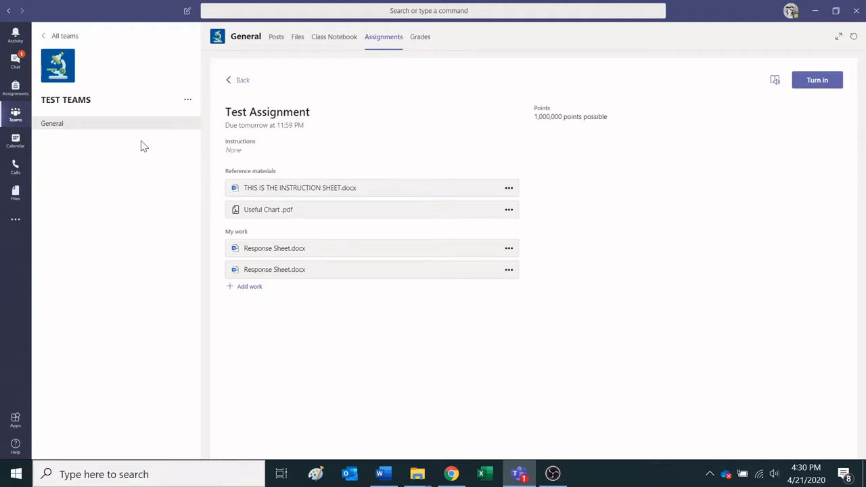
left_click(334, 189)
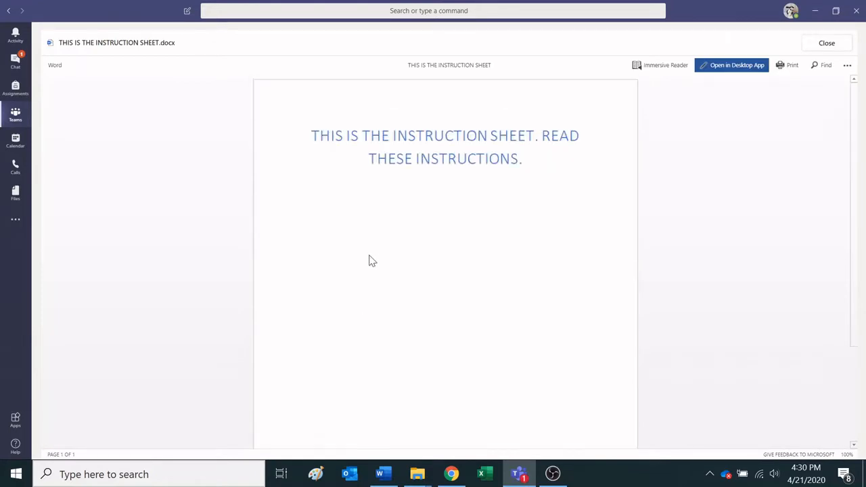
left_click(840, 50)
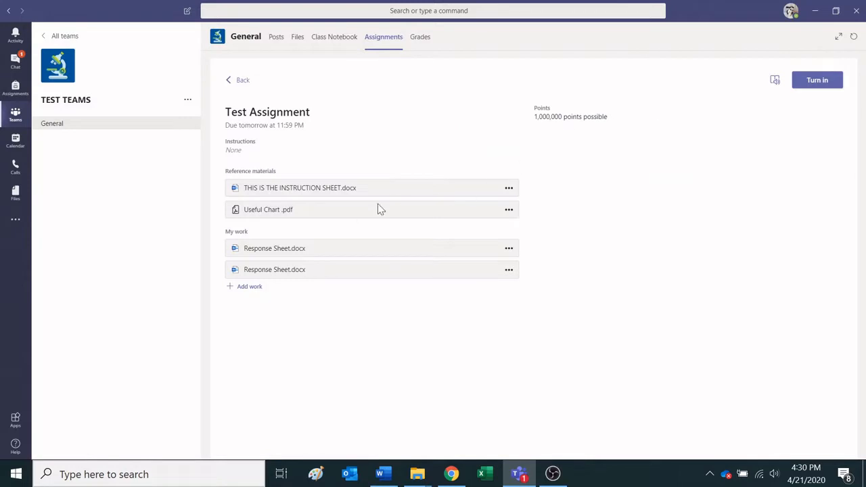
left_click(344, 216)
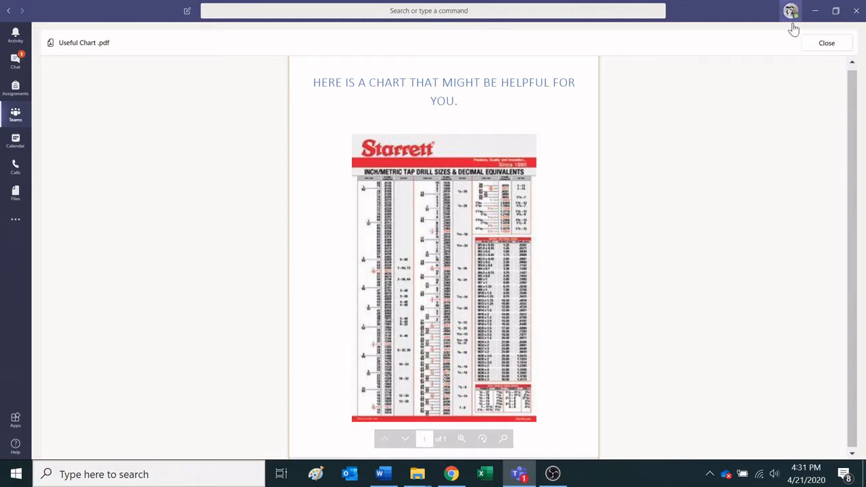
left_click(814, 45)
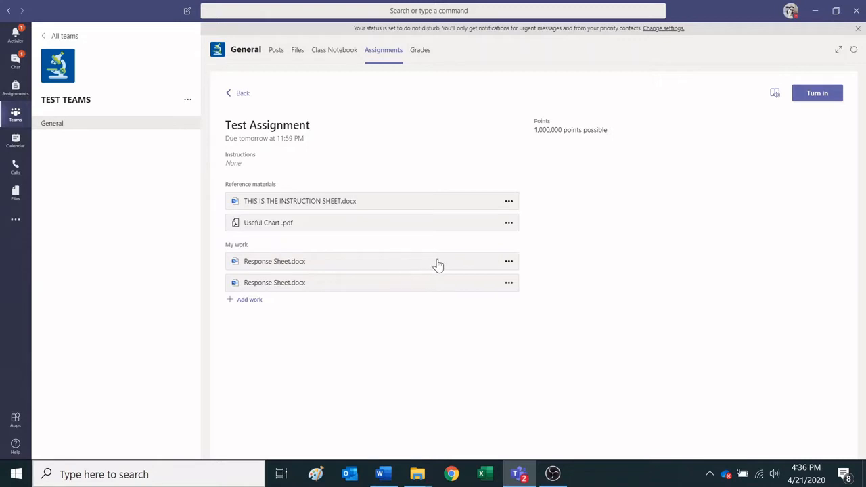
Open the first Response Sheet.docx under My work in Word Online, signing in to the school account.
left_click(509, 263)
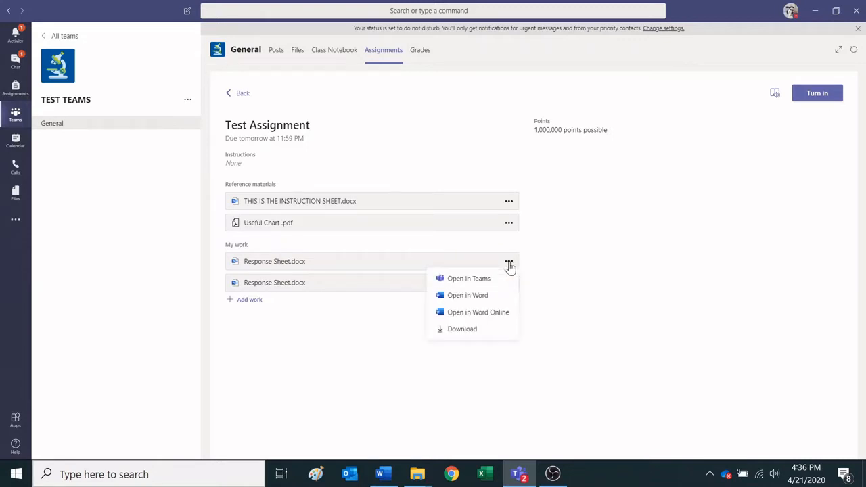
left_click(489, 317)
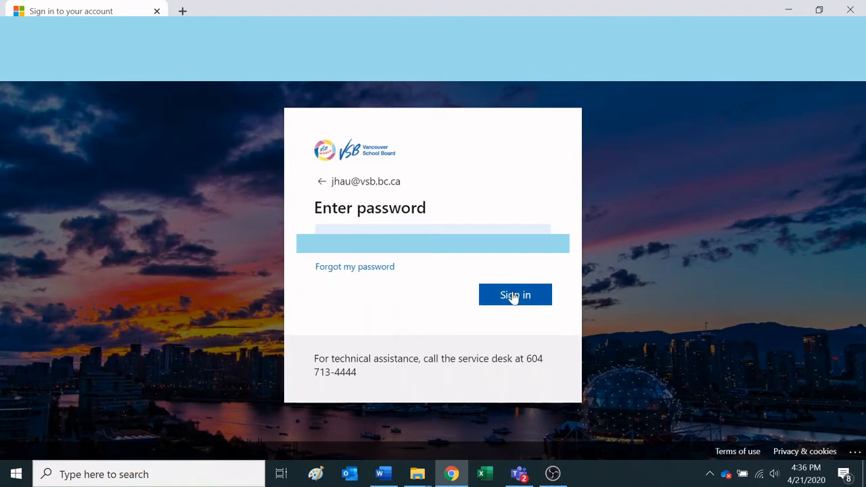
left_click(514, 296)
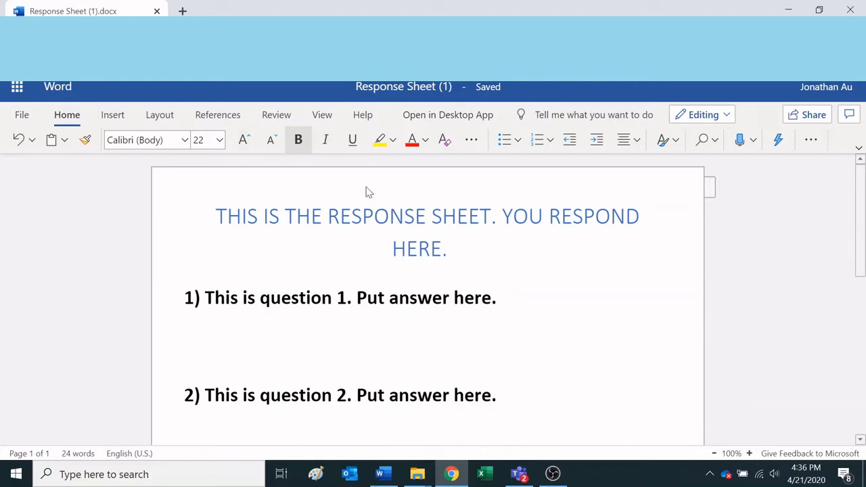
Format the answer line under question 1 as Comic Sans MS, size 12, italic, with bold turned off.
left_click(183, 140)
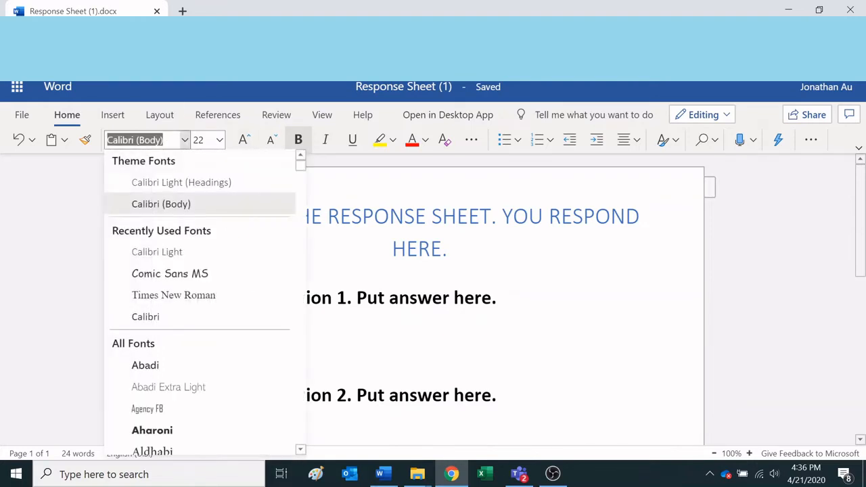
type("Comics")
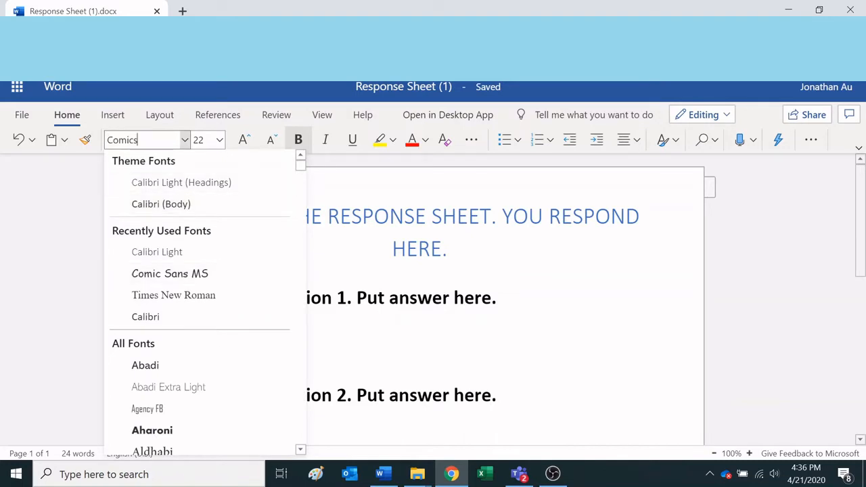
left_click(164, 273)
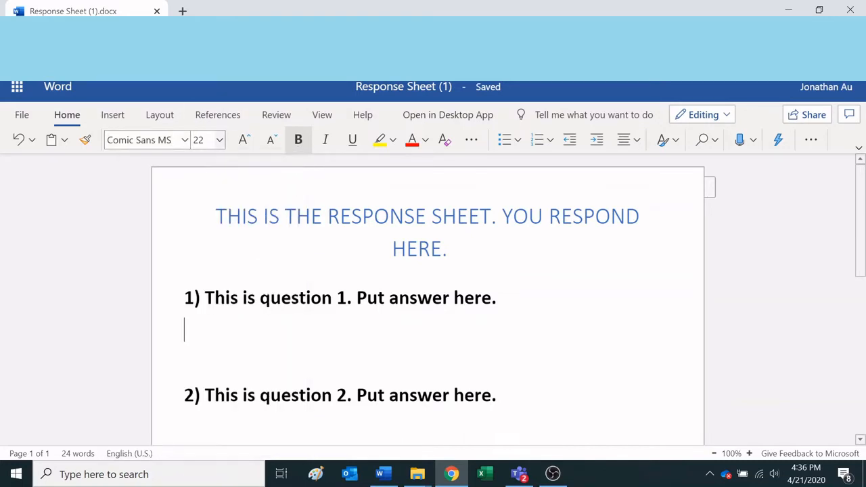
type("12")
left_click(298, 140)
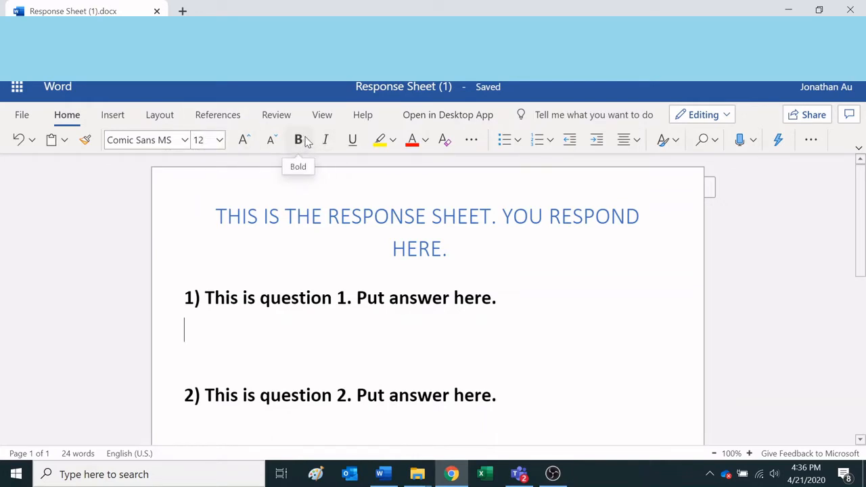
left_click(326, 140)
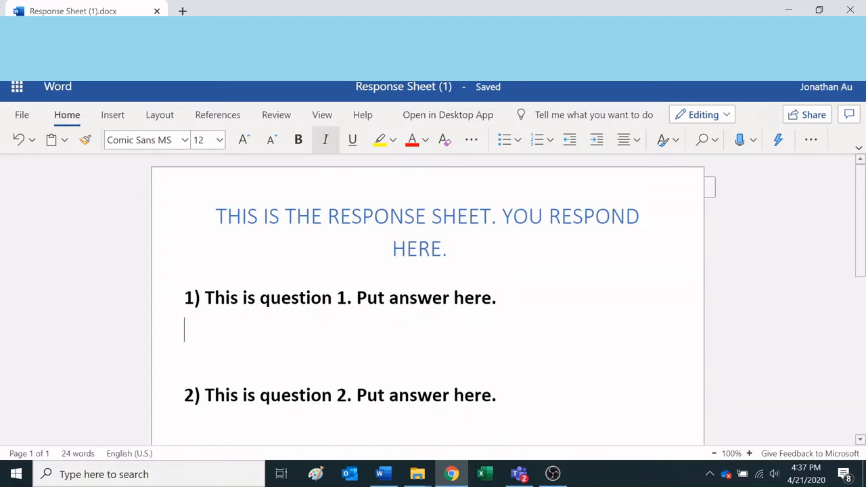
Write the answer "Okay. I am writing my response her. This is my answer." under question 1.
type("Okay. I am goi")
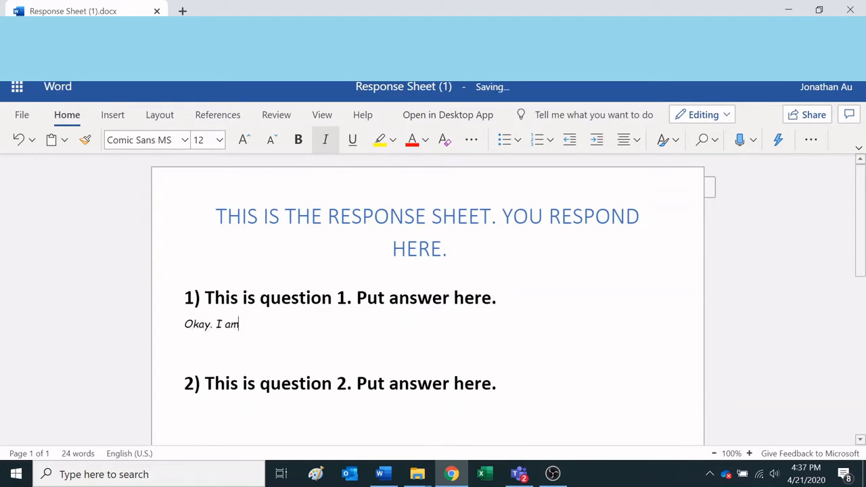
key("BackSpace")
key("BackSpace")
type("w")
key("BackSpace")
key("BackSpace")
type("writing my response her")
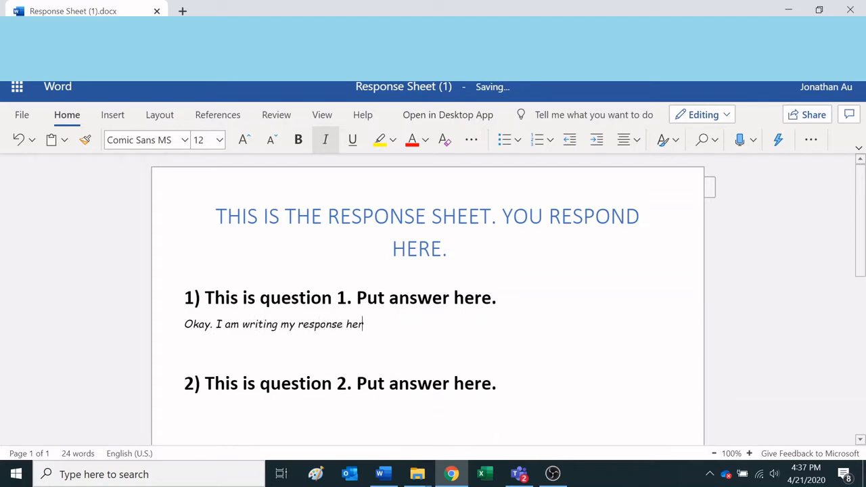
type(". This is my answer.")
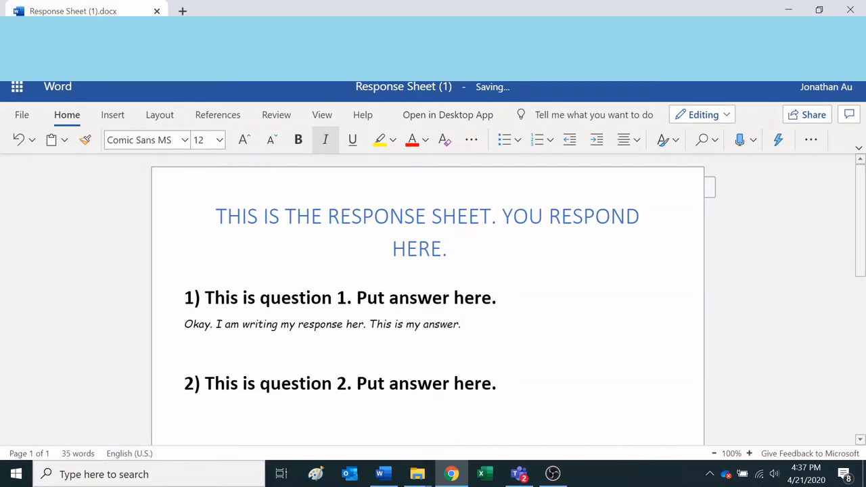
Write "And I am writing my response here and now it is done." under question 2 in bold italic Comic Sans MS, size 12.
scroll(518, 226, "down", 3)
scroll(464, 310, "up", 1)
left_click(464, 310)
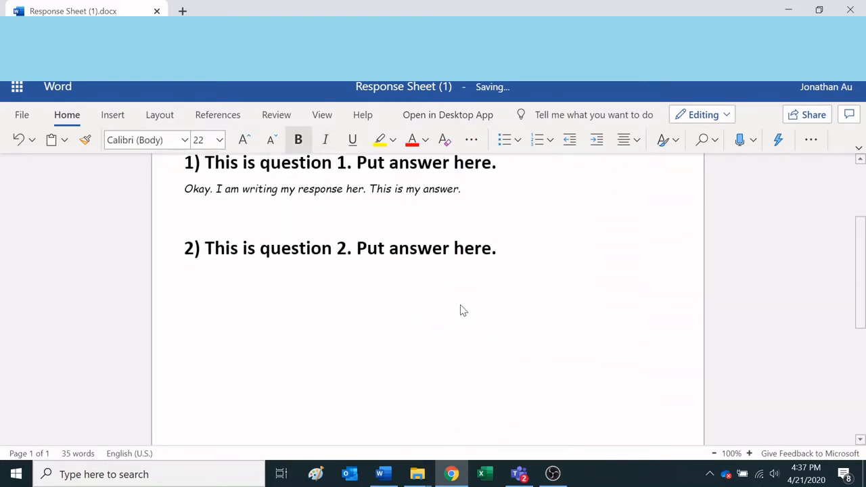
key("Return")
type("Amd")
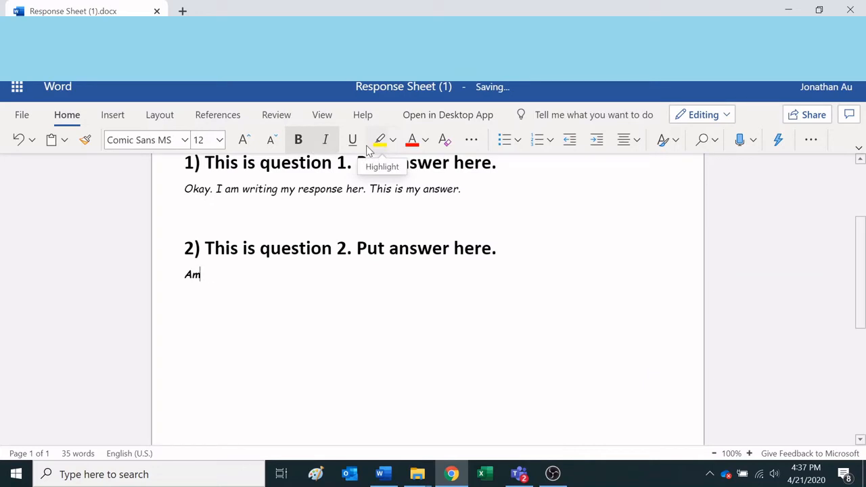
type("I am writing s")
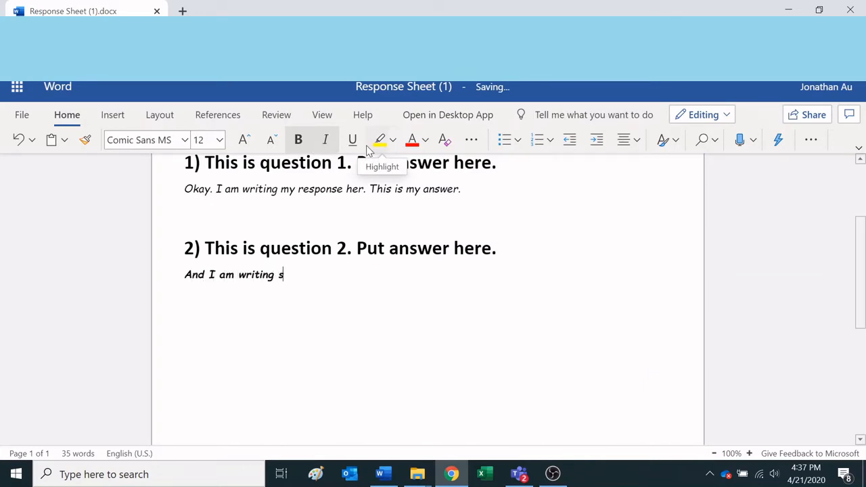
key("BackSpace")
type("my response here")
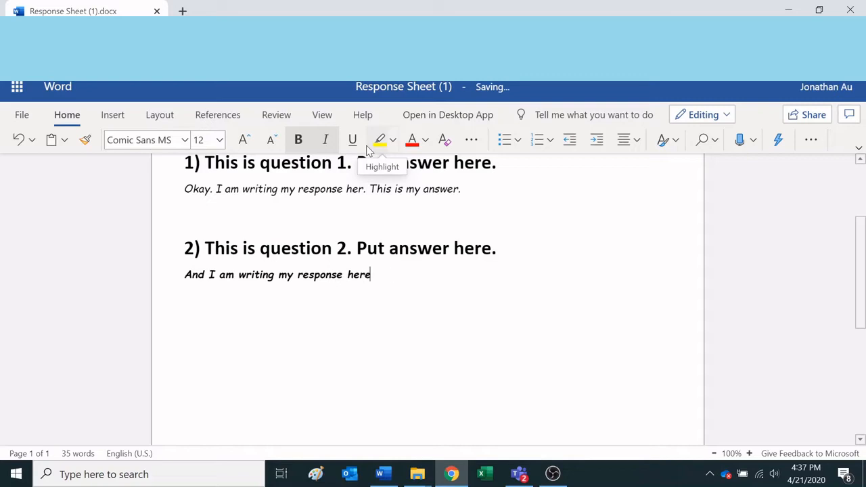
type(" and now it is done.")
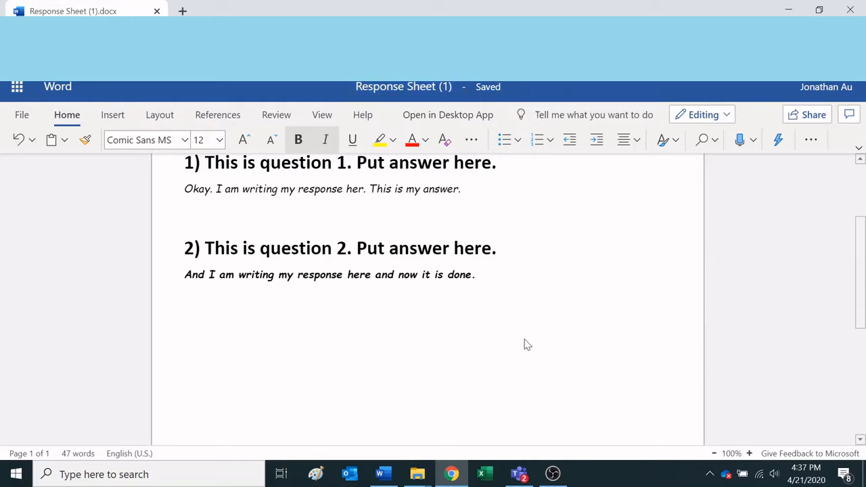
Close the response sheet and reopen the same first Response Sheet.docx from the assignment in Word Online, signing in again.
scroll(523, 344, "up", 2)
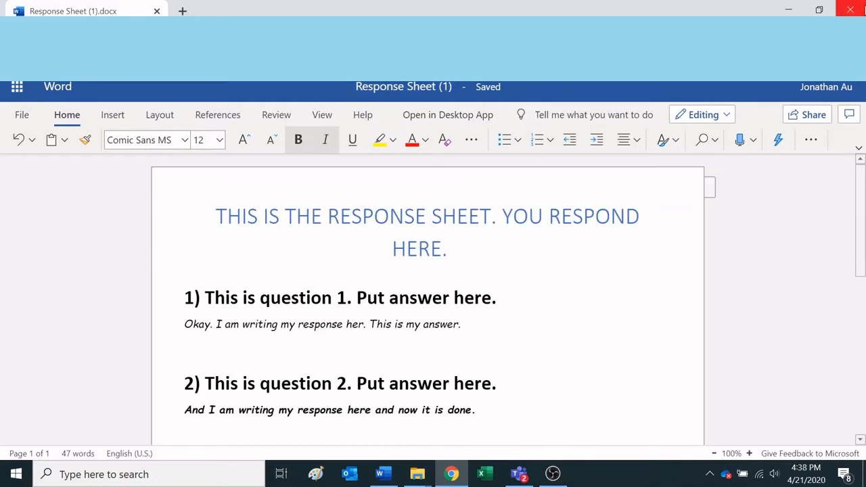
left_click(858, 11)
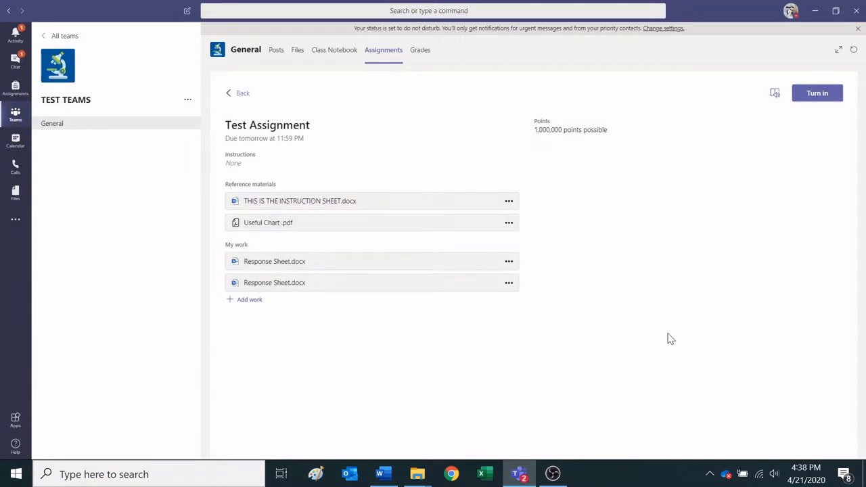
left_click(508, 262)
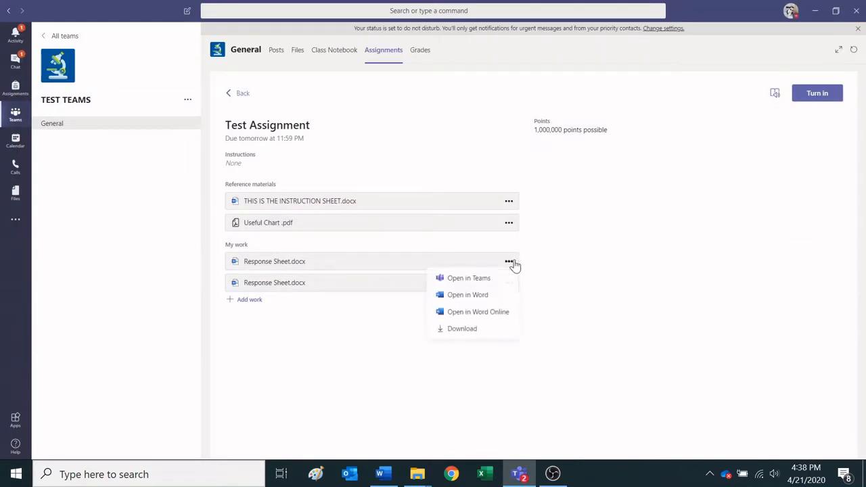
left_click(496, 315)
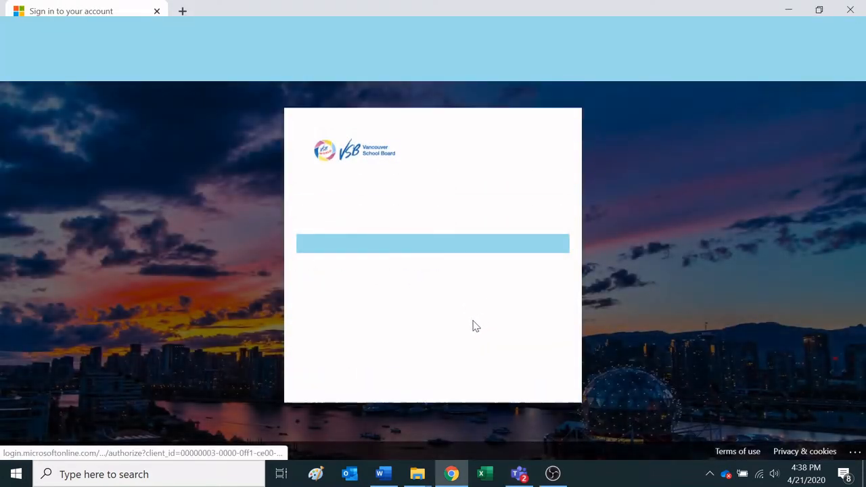
left_click(485, 301)
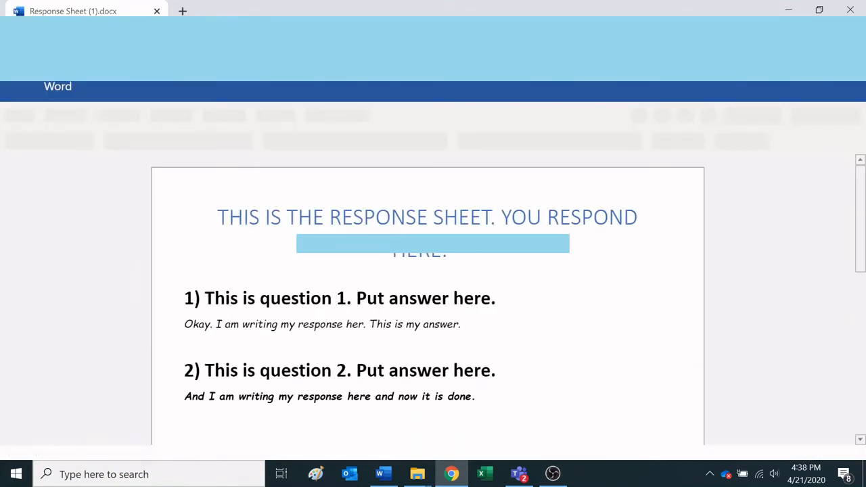
Add the sentence "I will add extra stuff." to the end of the question 2 answer and close the document.
scroll(470, 332, "down", 2)
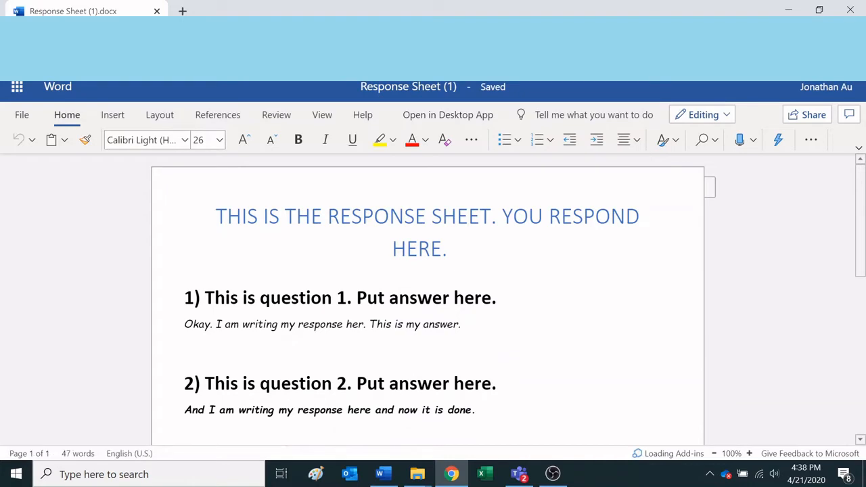
left_click(481, 410)
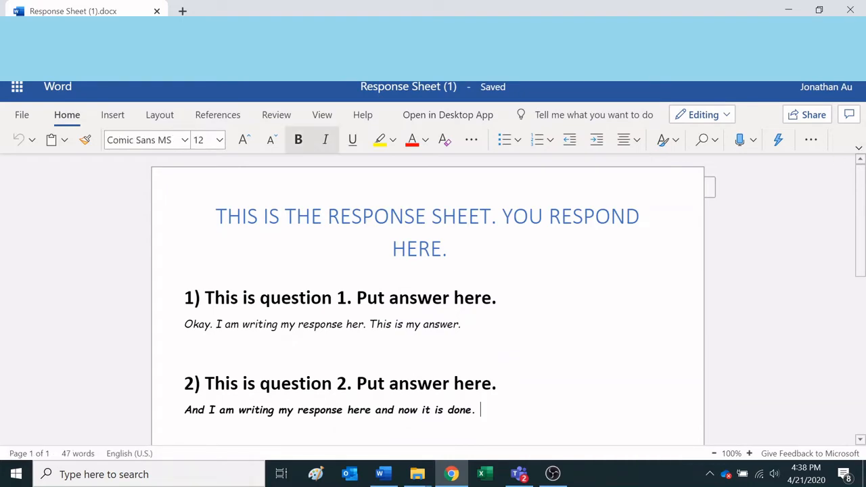
type("I will add extr")
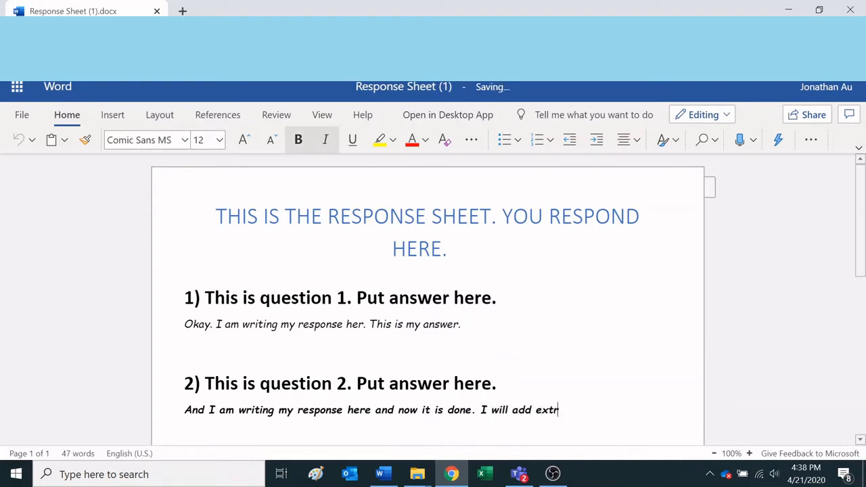
type("a stuff.")
left_click(498, 297)
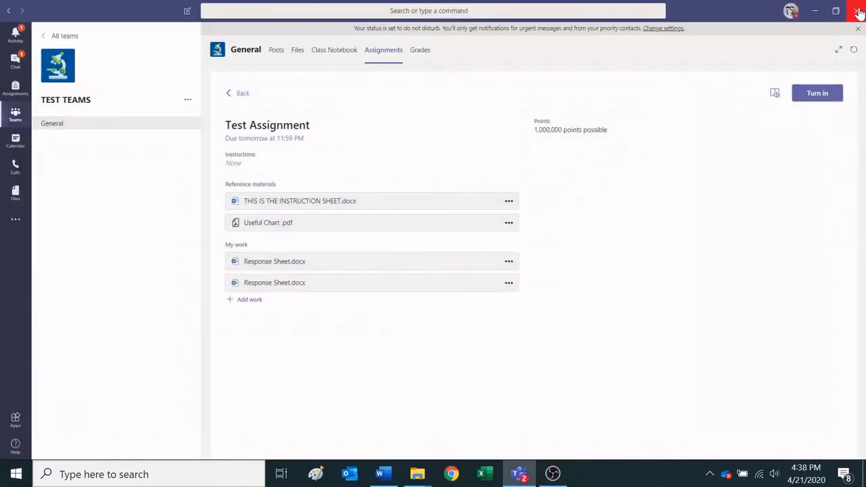
left_click(849, 9)
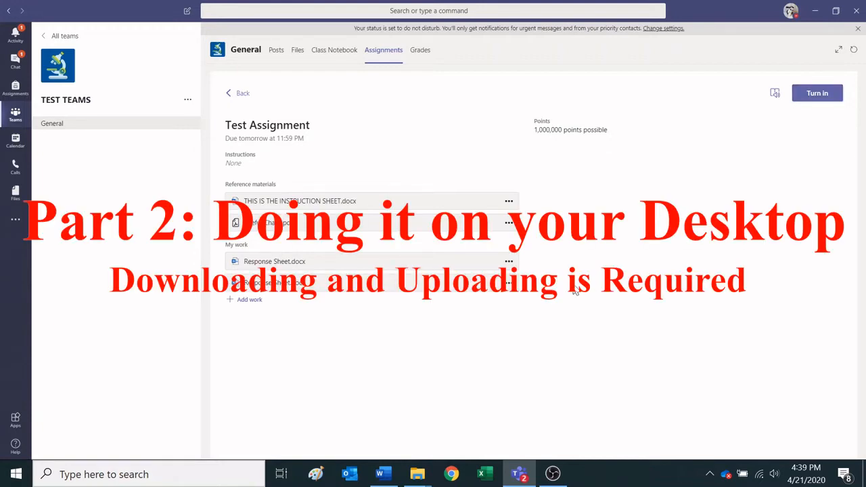
Download the second Response Sheet.docx under My work and open it from the Downloads folder in desktop Word.
left_click(510, 284)
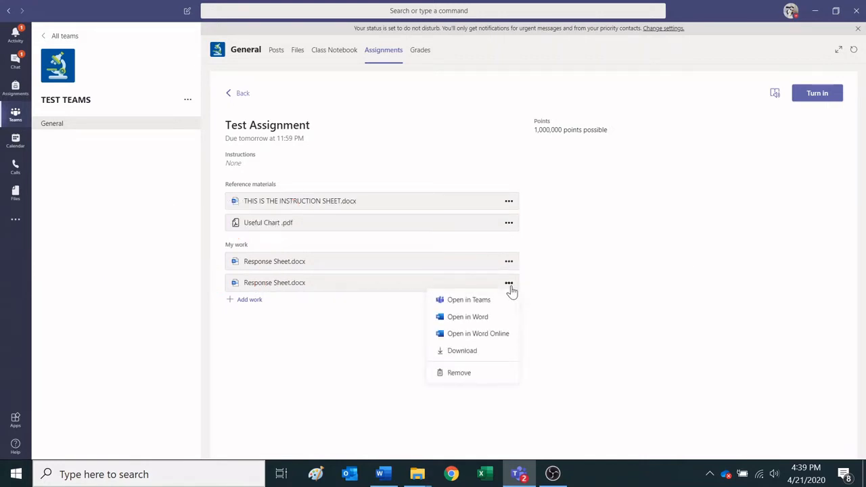
left_click(483, 352)
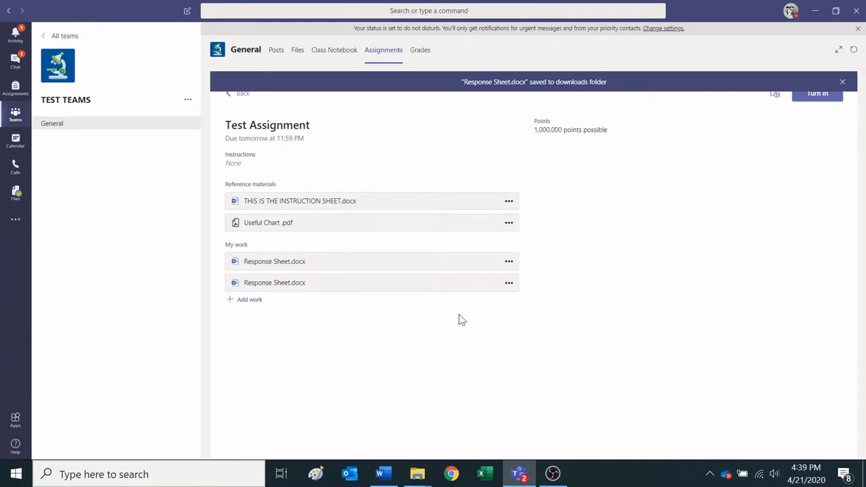
left_click(417, 475)
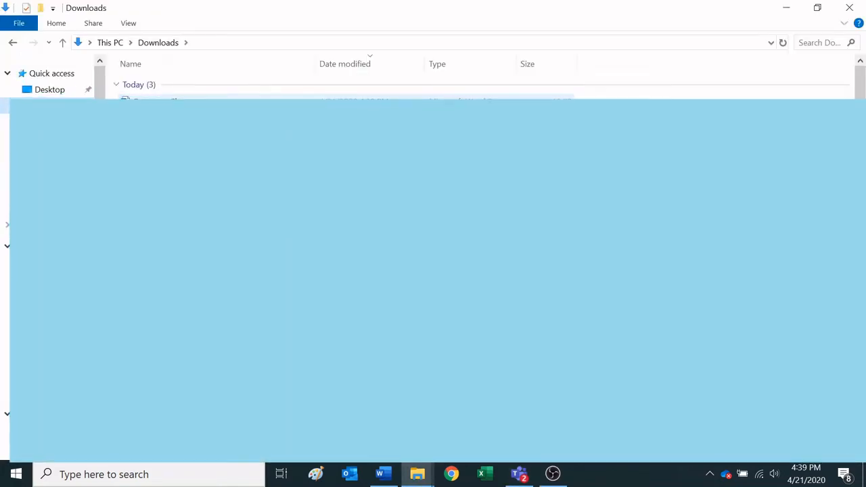
double_click(181, 103)
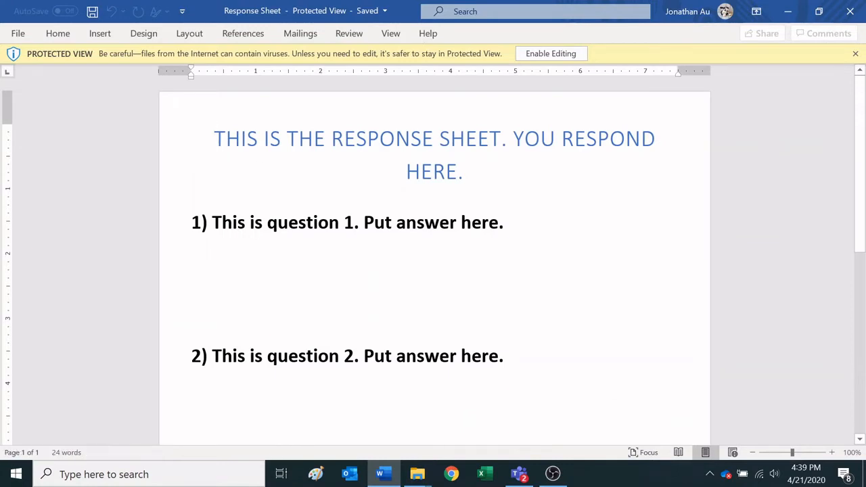
Enable editing and write "I did this one on my desktop" centred under question 1 in bold red Coolvetica Rg, size 22.
left_click(560, 57)
left_click(263, 332)
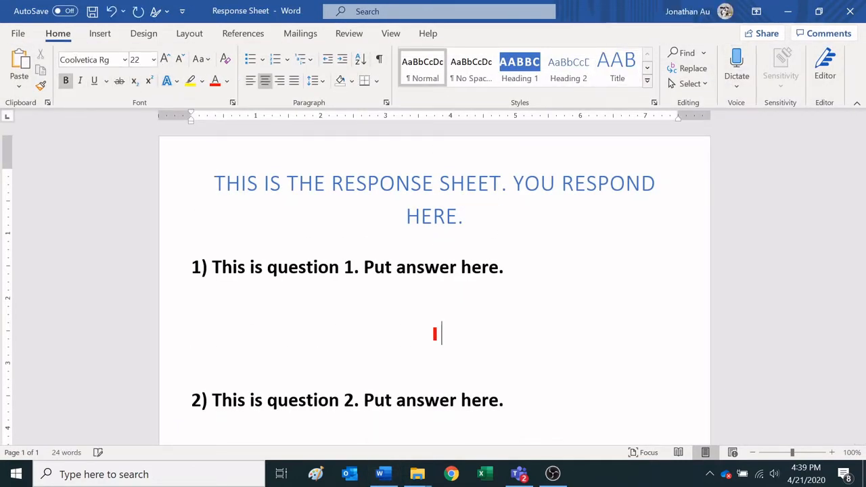
type("did this one o")
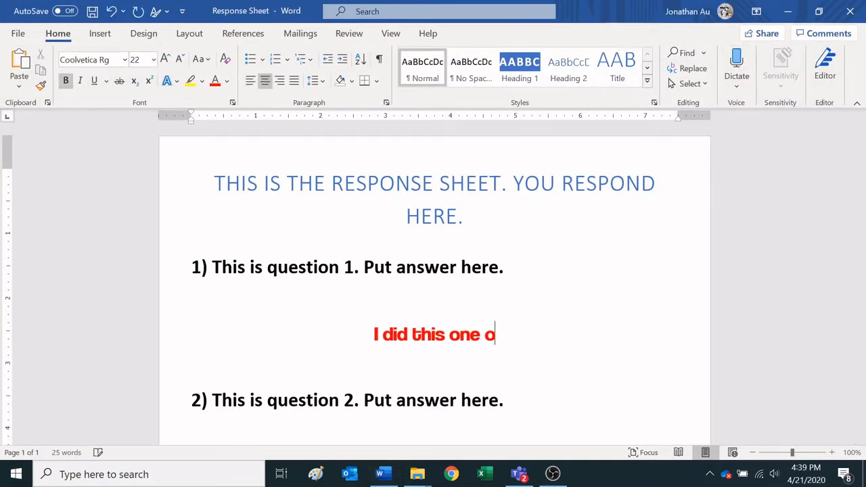
type("n t")
key("BackSpace")
key("BackSpace")
type("my d")
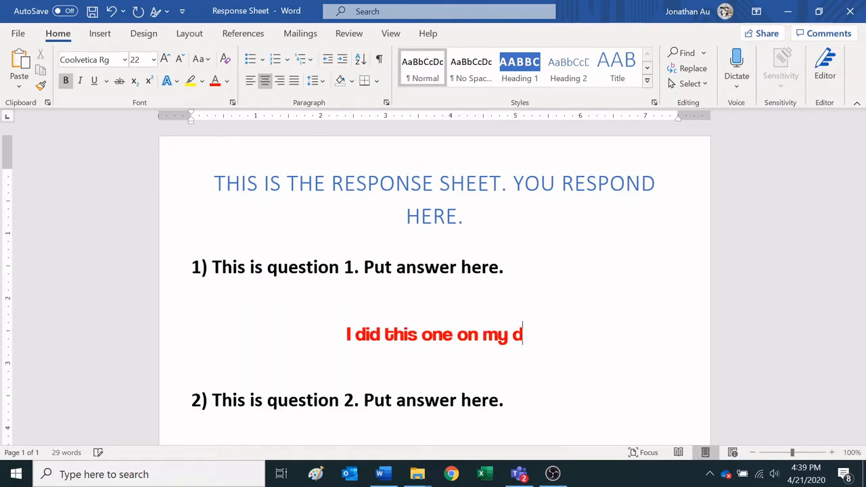
type("esk top.")
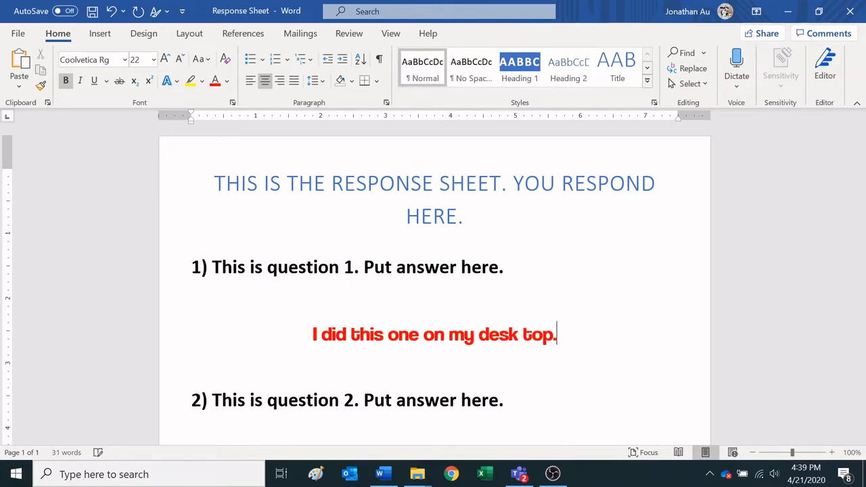
key("BackSpace")
key("BackSpace")
key("BackSpace")
key("BackSpace")
key("BackSpace")
type("top")
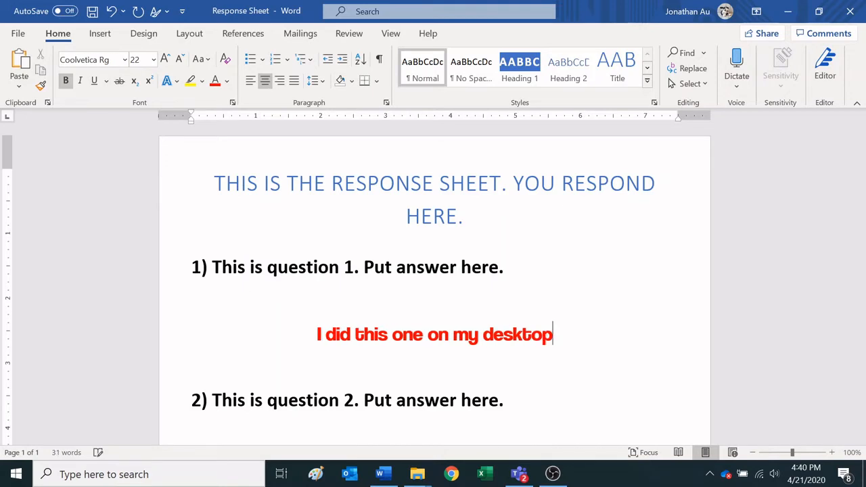
Finish the question 1 answer by adding "and not online." after "desktop".
type(" and notonl")
key("BackSpace")
key("BackSpace")
key("BackSpace")
key("BackSpace")
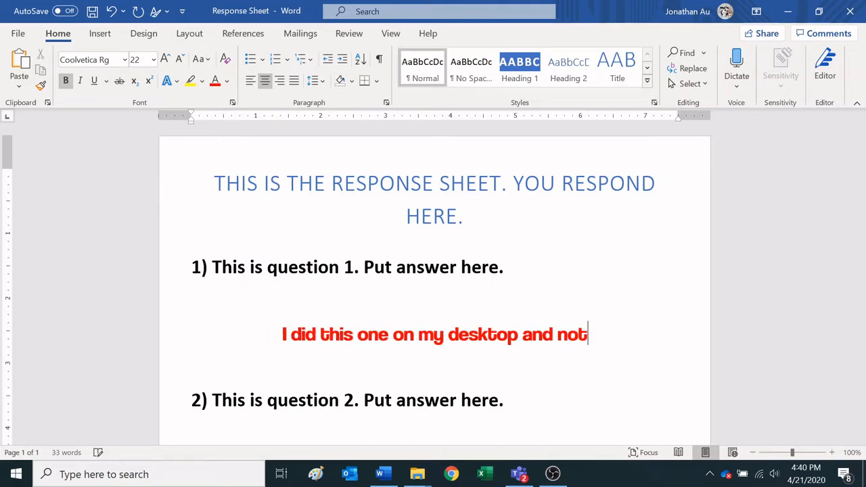
type("t online.")
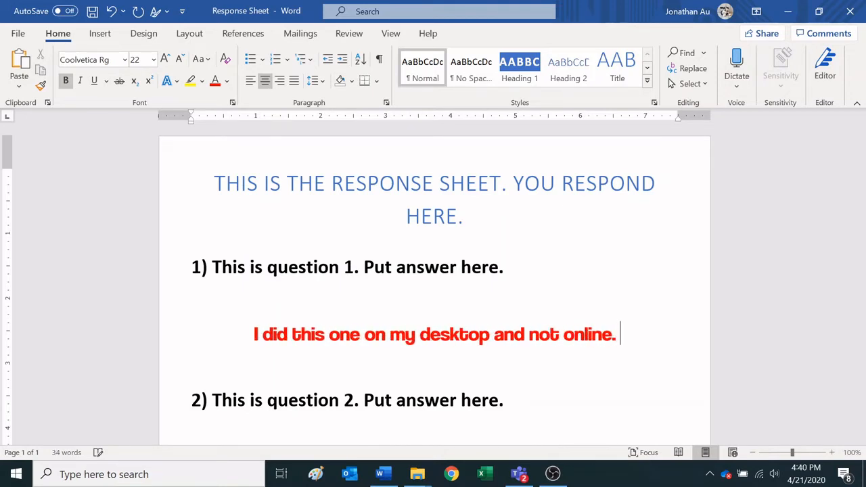
scroll(385, 336, "down", 1)
left_click(385, 336)
scroll(425, 381, "up", 1)
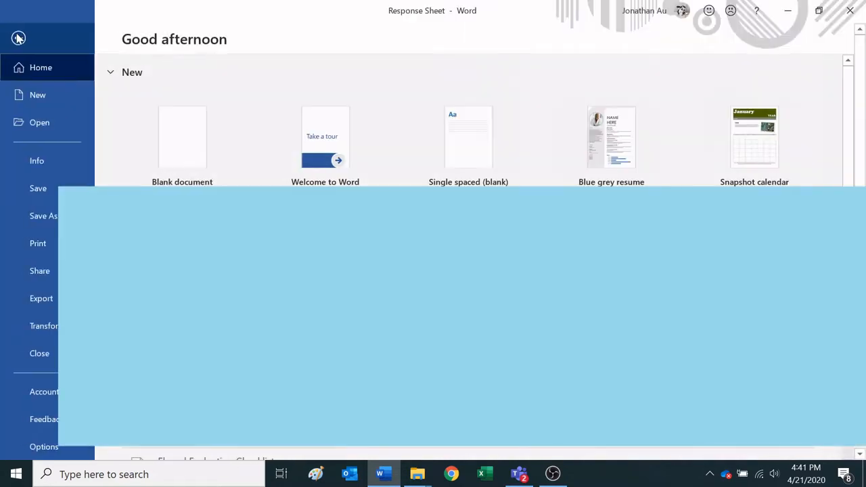
Save a copy of the document to the organization's OneDrive, named with the author's name followed by "RESPONSE TO THE QUESTION".
left_click(18, 34)
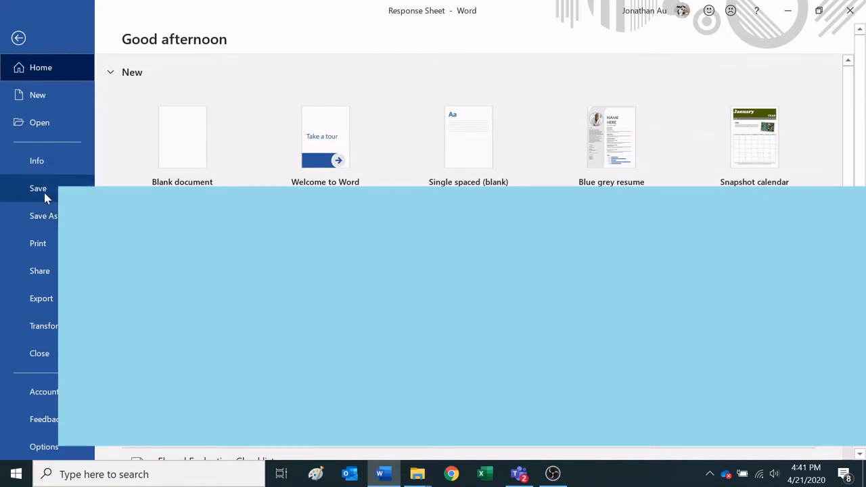
left_click(44, 215)
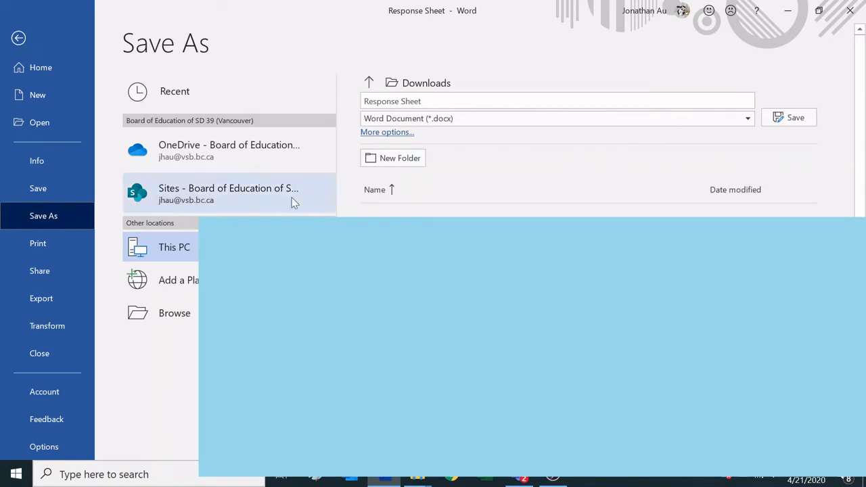
left_click(241, 157)
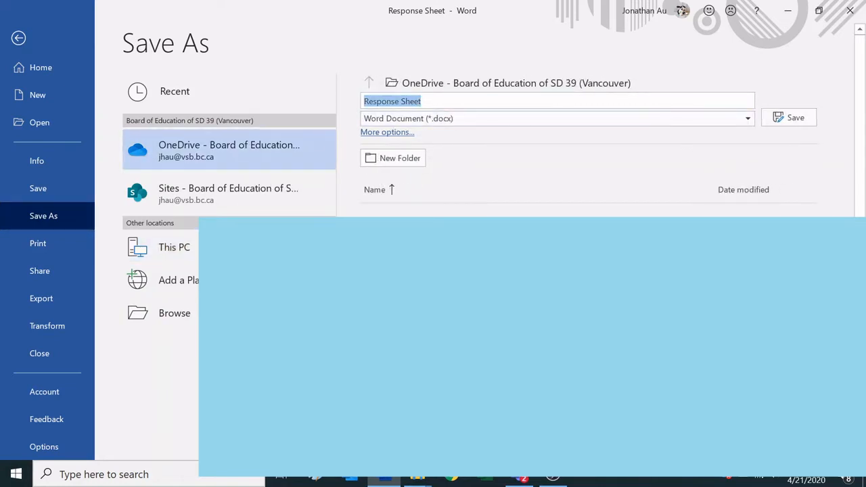
type("MR. AU'S")
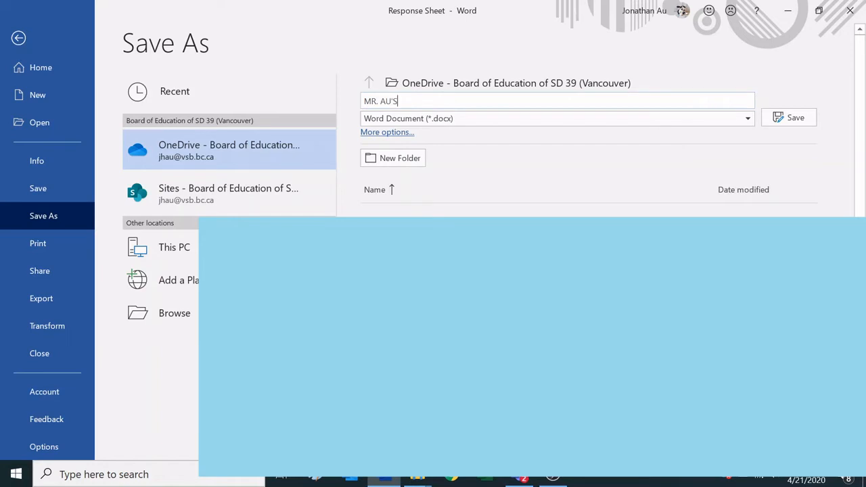
type(" RESPONSE TO THE QUESTION")
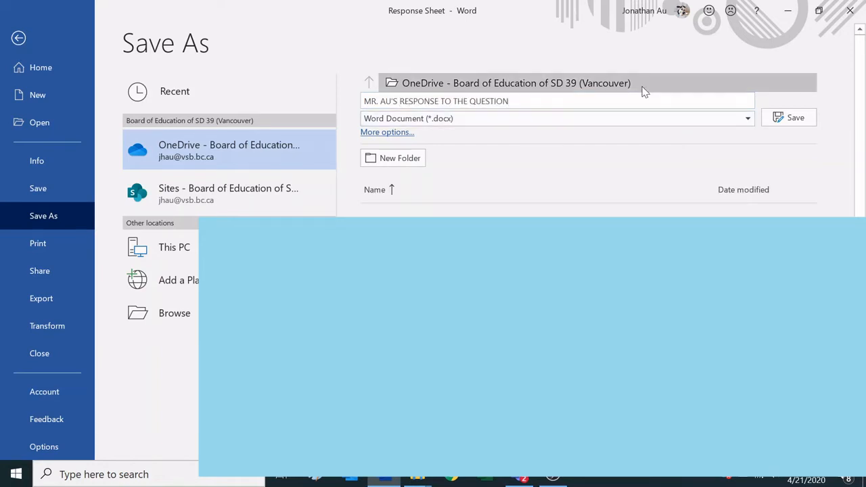
left_click(785, 117)
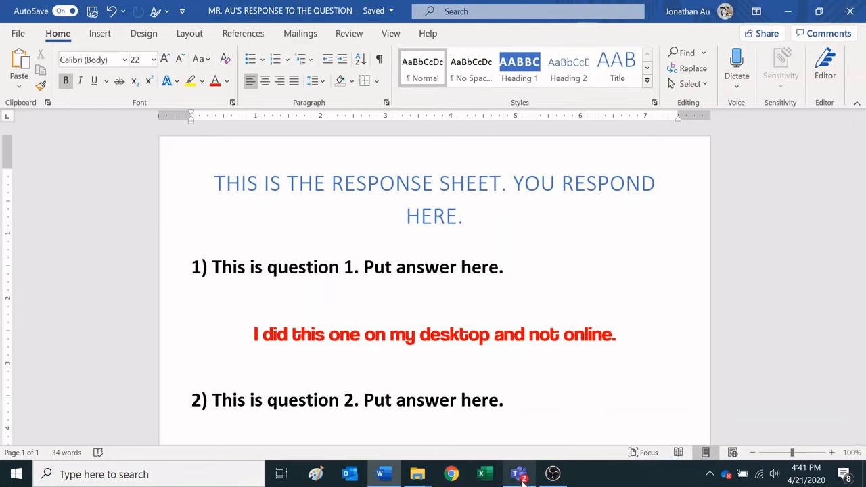
Switch to Teams and start adding another file to My work in Test Assignment.
mouse_move(521, 476)
left_click(518, 423)
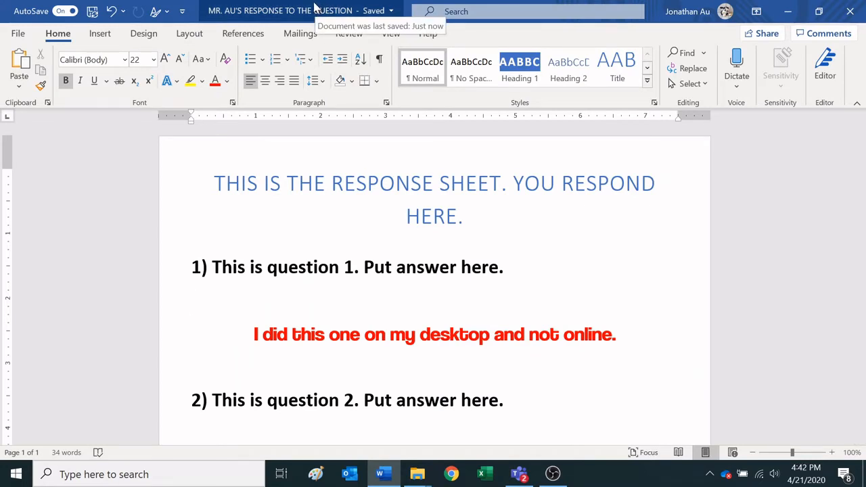
left_click(521, 477)
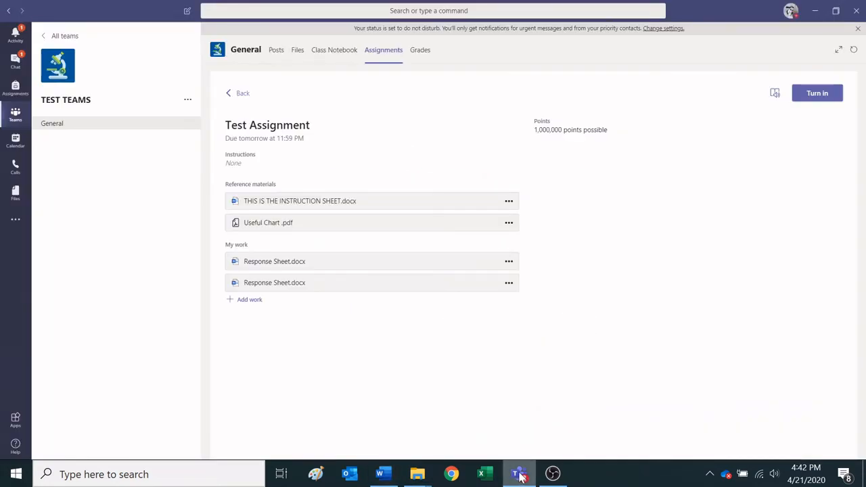
left_click(250, 302)
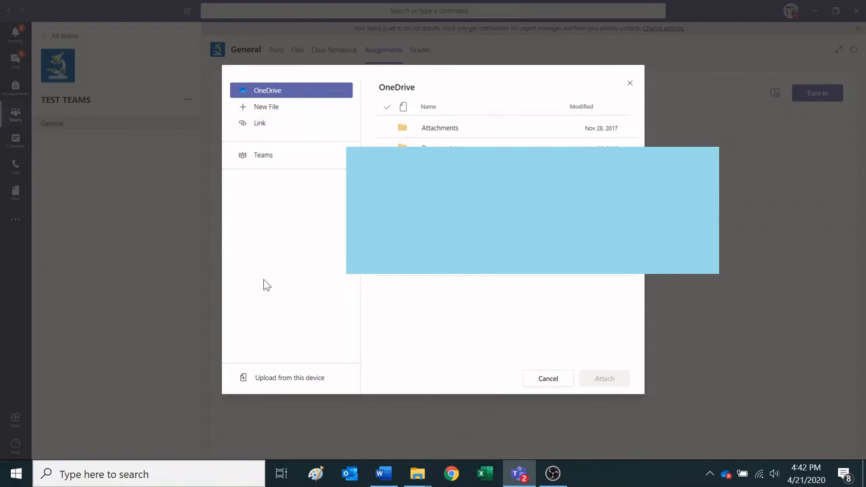
left_click(293, 379)
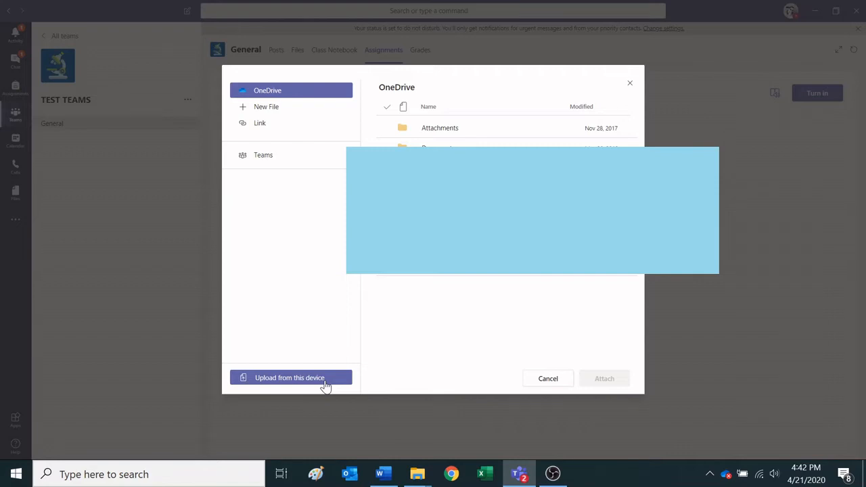
left_click(325, 384)
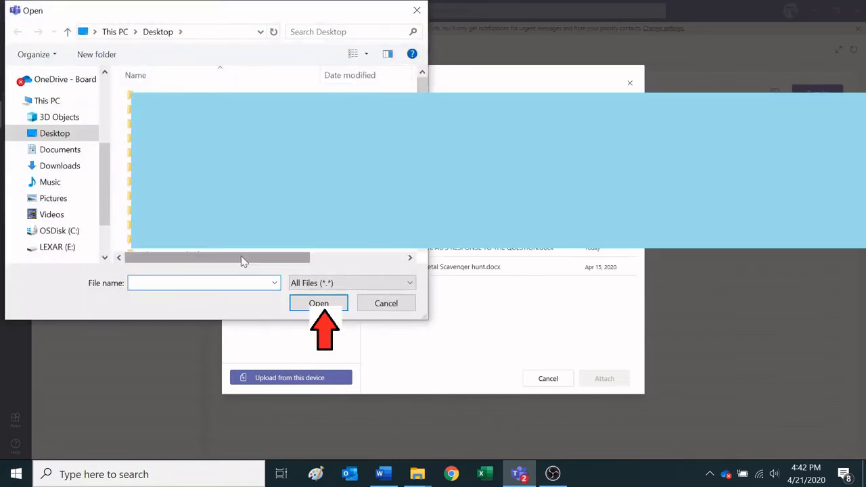
left_click(382, 308)
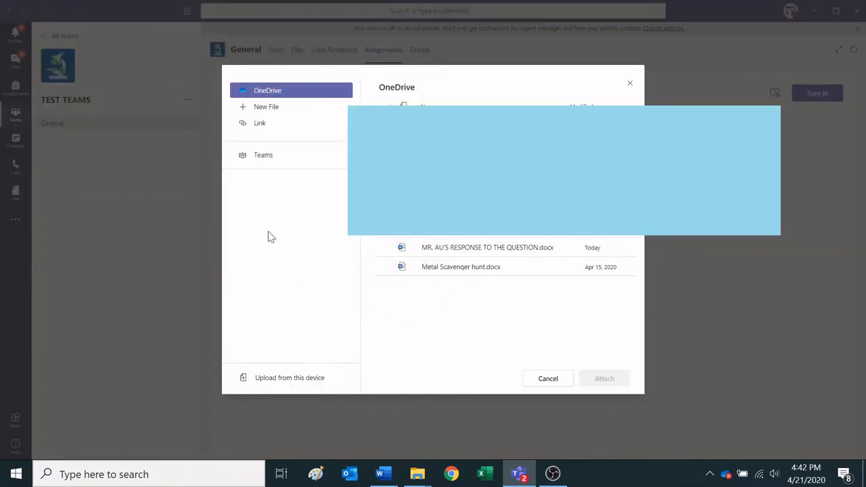
Attach the "RESPONSE TO THE QUESTION" document from OneDrive to the assignment's work.
left_click(443, 251)
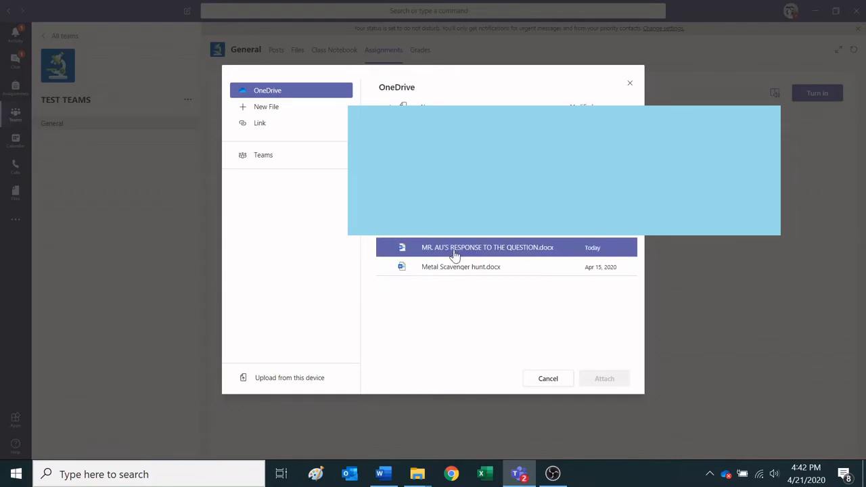
left_click(455, 254)
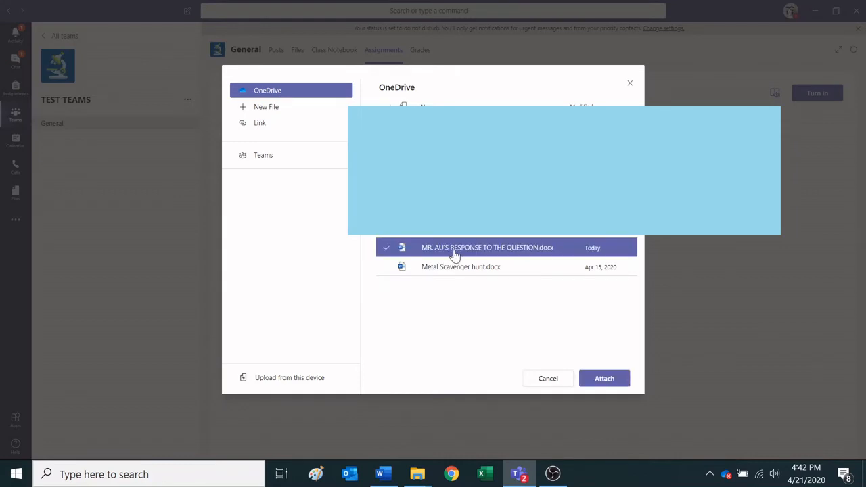
left_click(604, 379)
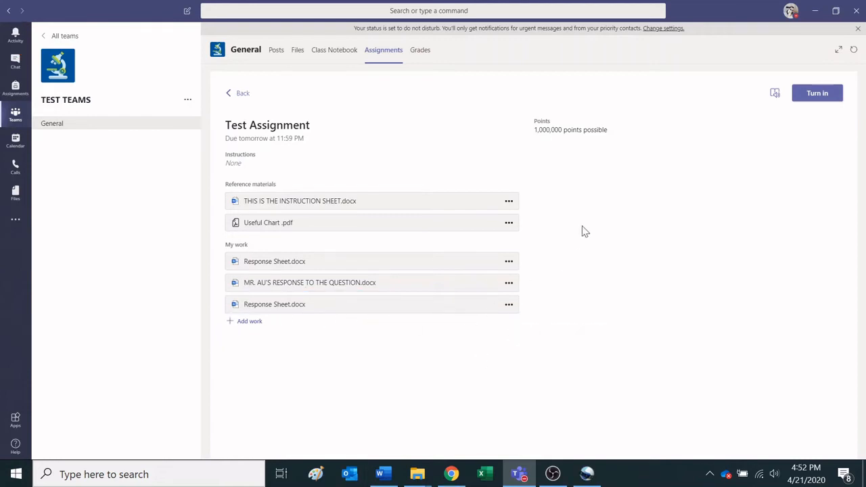
View the attached "RESPONSE TO THE QUESTION" document and the first Response Sheet.docx to check their answers, closing each one.
left_click(509, 285)
left_click(400, 287)
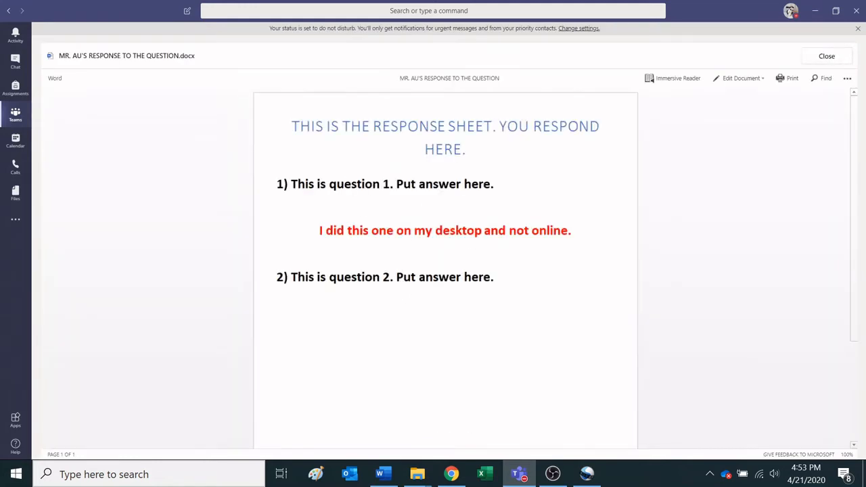
left_click(826, 57)
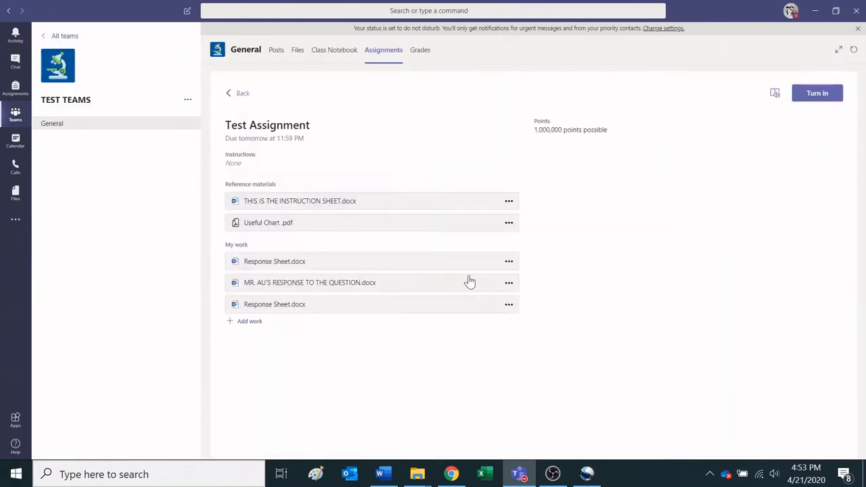
left_click(344, 261)
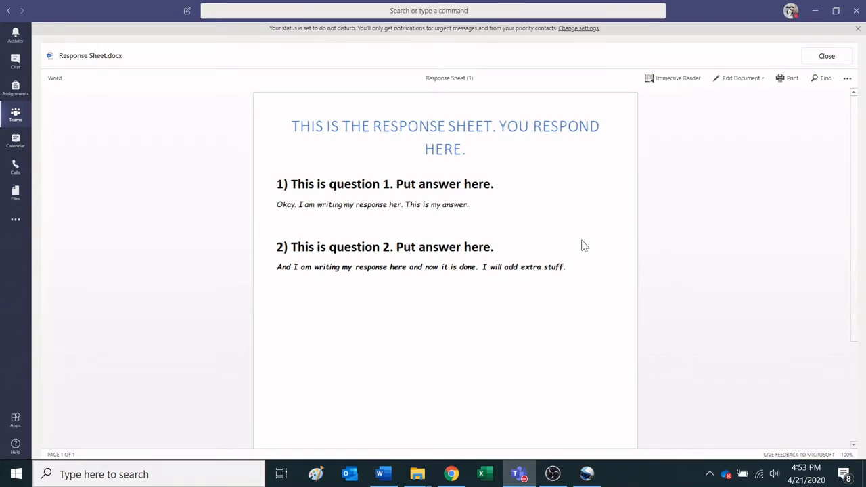
left_click(830, 58)
left_click(396, 268)
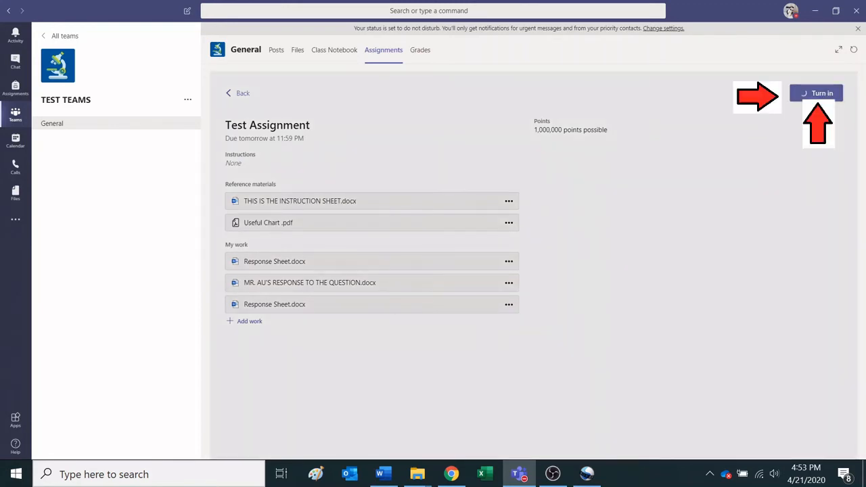
Turn in Test Assignment and undo the turn-in.
left_click(820, 94)
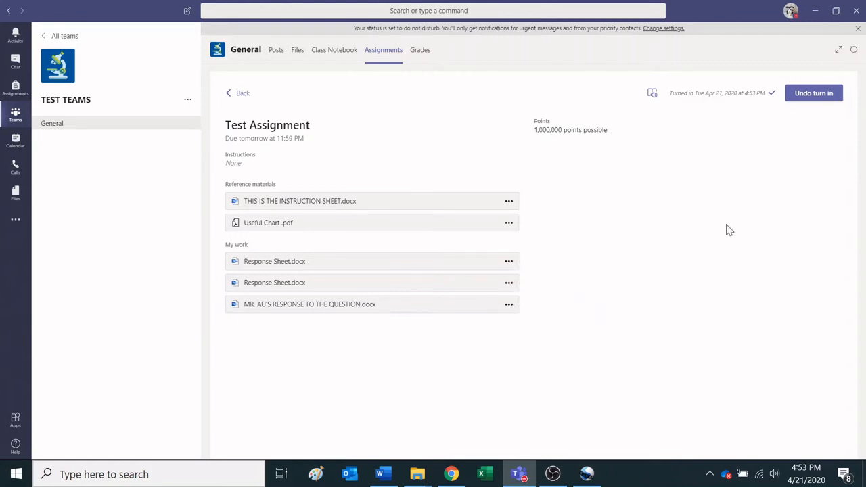
left_click(799, 100)
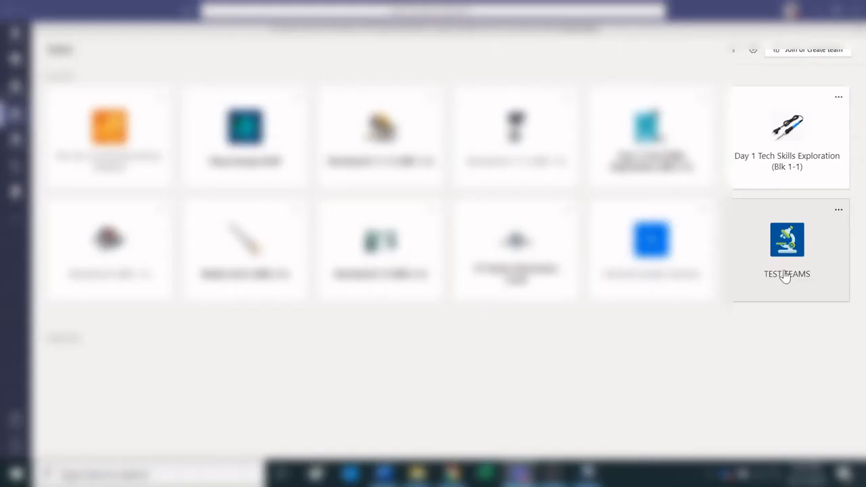
Open the TEST TEAMS team, show its completed assignments and open Test Assignment.
left_click(786, 273)
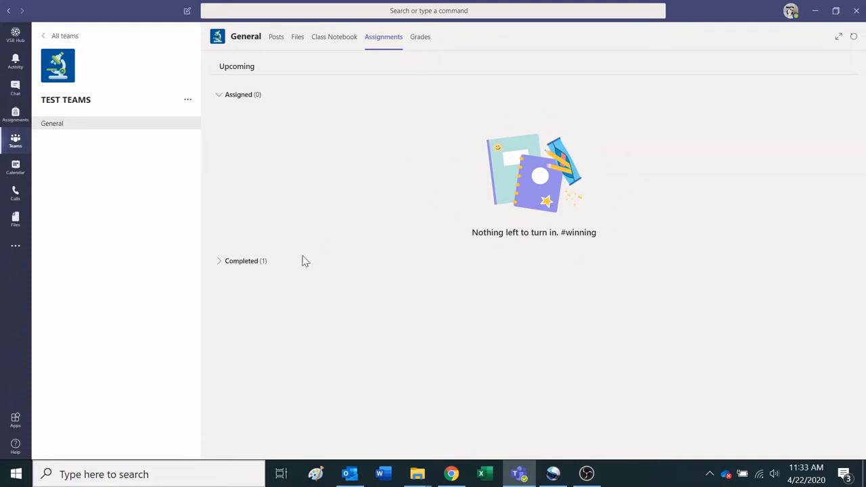
left_click(236, 267)
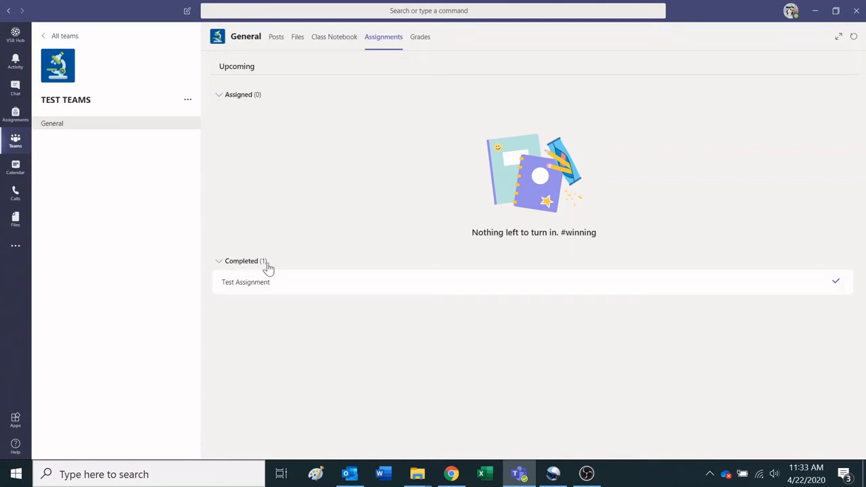
left_click(331, 291)
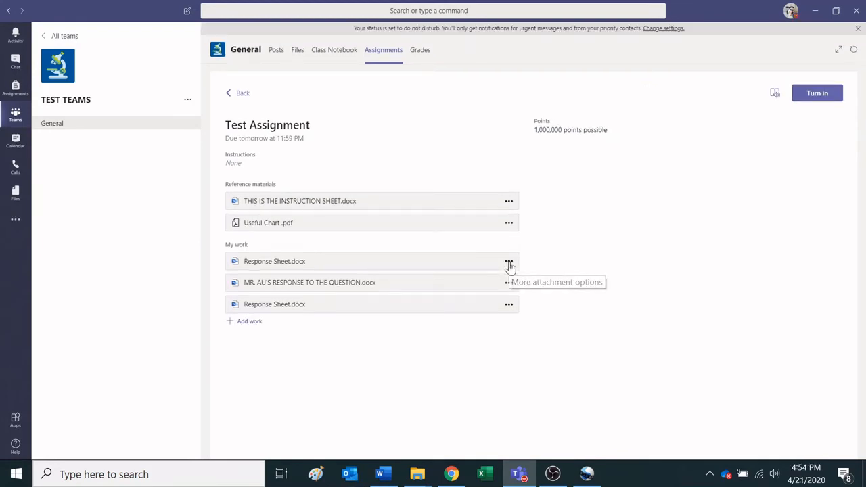
Open the first Response Sheet.docx under My work in Word Online for editing.
left_click(508, 261)
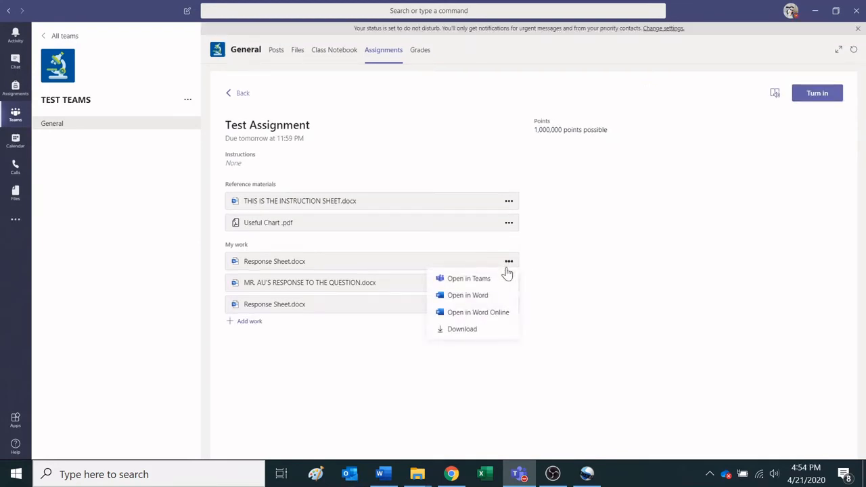
left_click(493, 316)
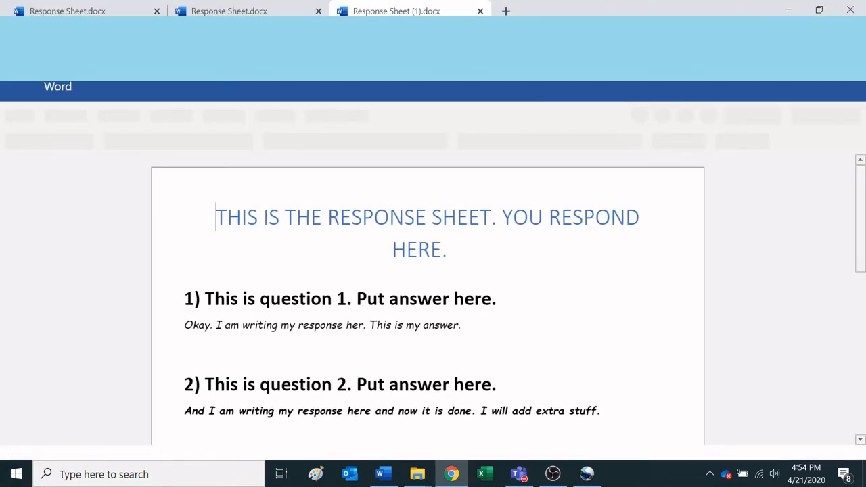
left_click(489, 298)
Replace the question 1 answer with "Oh shoot. I am sorry I actually should have said that I completed this document online LIVE!" and close the document.
left_click_drag(466, 325, 331, 324)
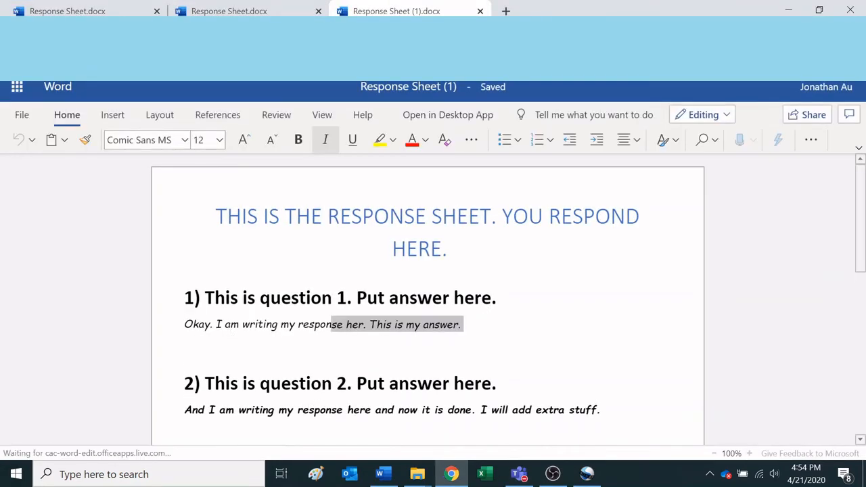
left_click(121, 324)
type("Oh shoot. I am ")
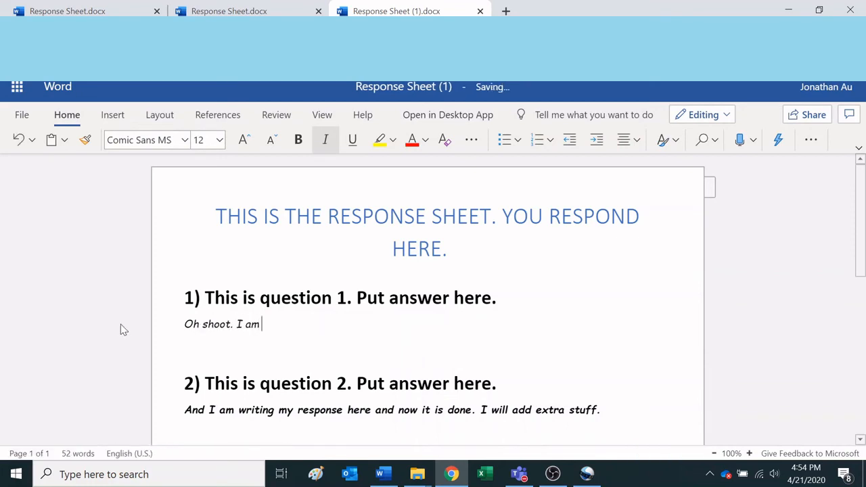
type("sorry I actually sjh")
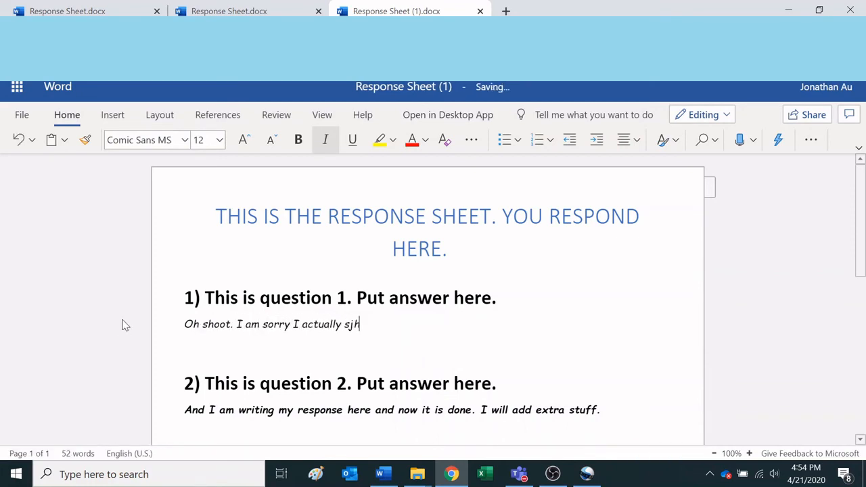
type("ould have said that I could have said that I co")
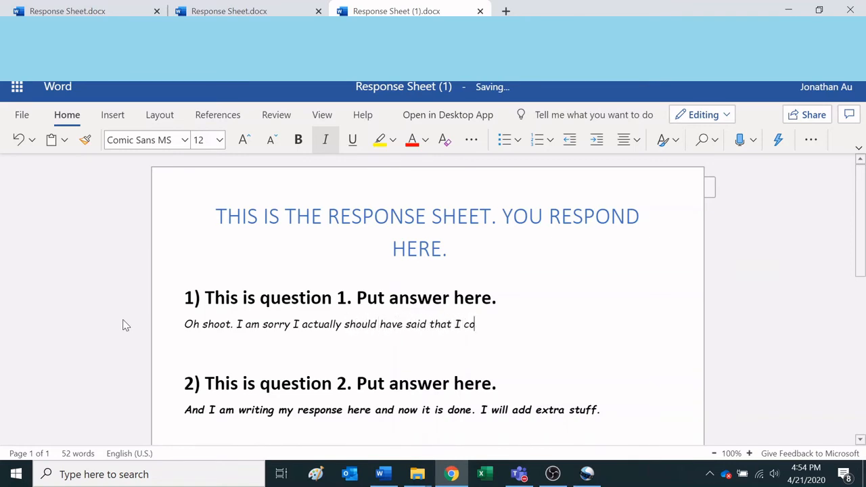
type("mpletd ")
type("d this document onl")
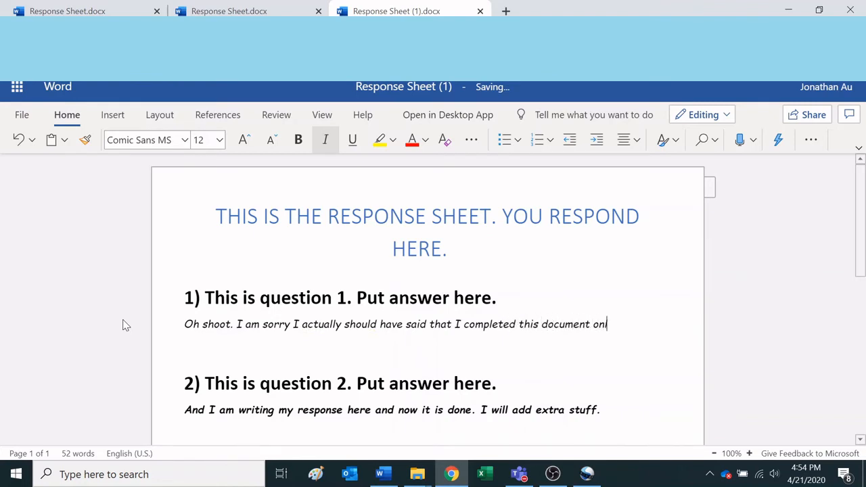
type("ine LIVE!")
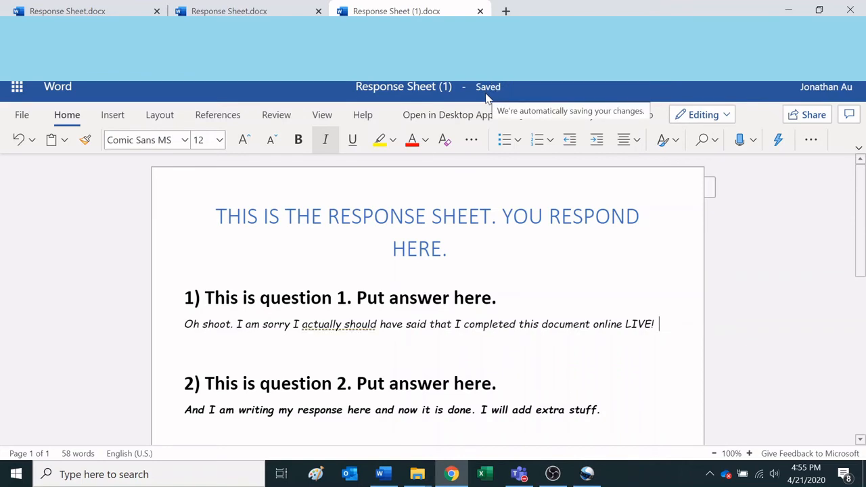
left_click(480, 11)
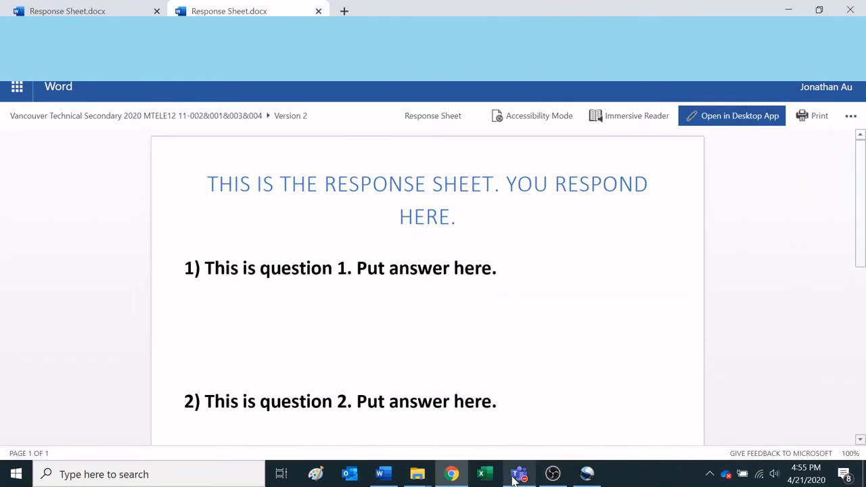
Switch to Teams, view the first Response Sheet.docx to check its question 1 answer, and close it.
left_click(518, 475)
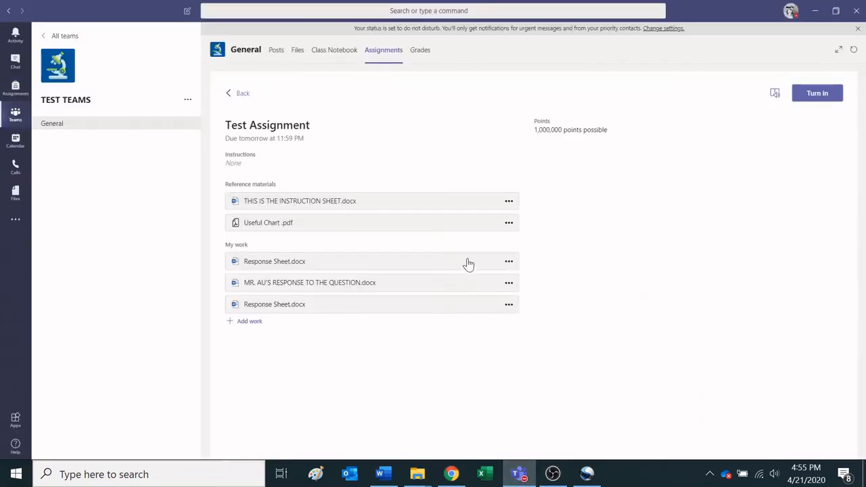
left_click(454, 266)
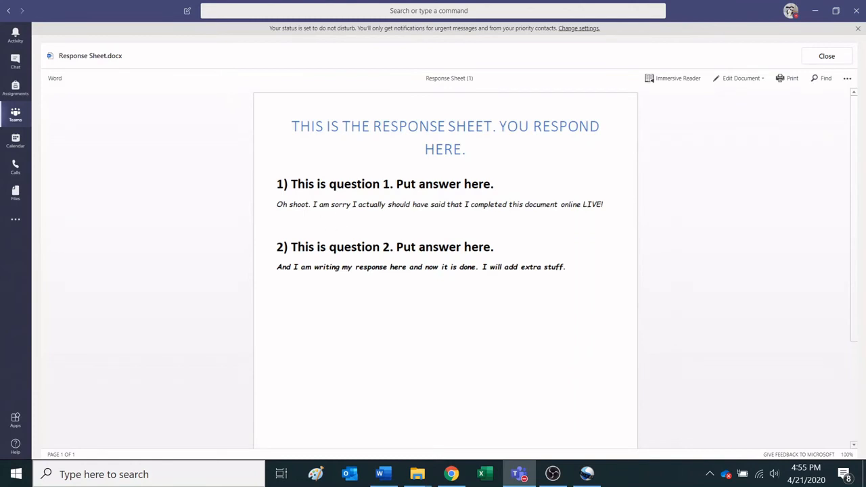
left_click_drag(296, 204, 608, 206)
left_click(414, 230)
left_click_drag(346, 205, 593, 205)
left_click(591, 217)
left_click(829, 57)
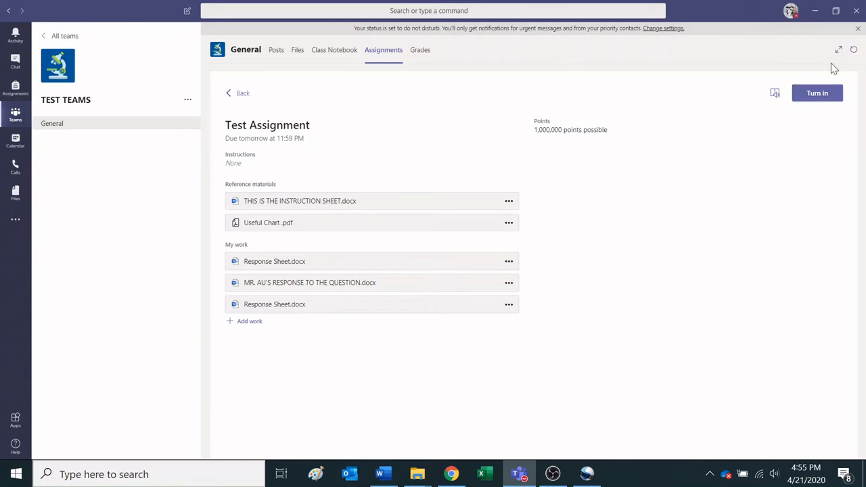
Open the "RESPONSE TO THE QUESTION" document in Word Online, append "BUT MADE CORRECTIONS ONLINE!" in dark green to the question 1 answer, and close it.
left_click(508, 284)
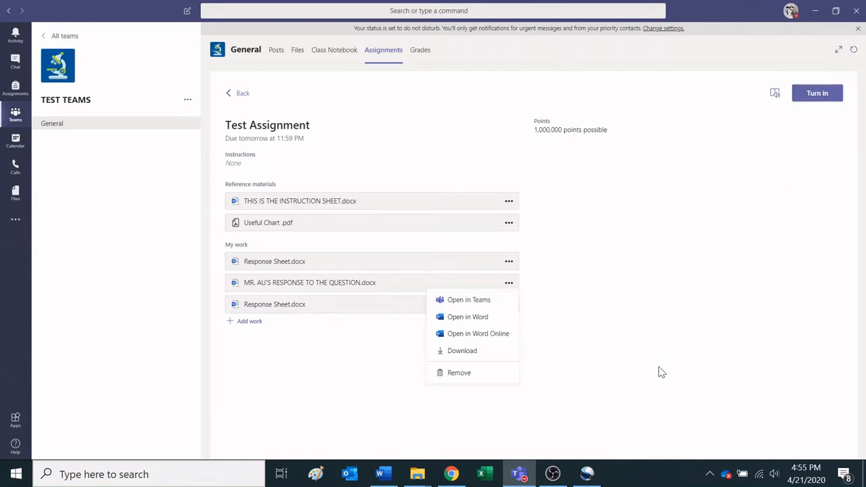
left_click(508, 284)
left_click(509, 284)
left_click(488, 335)
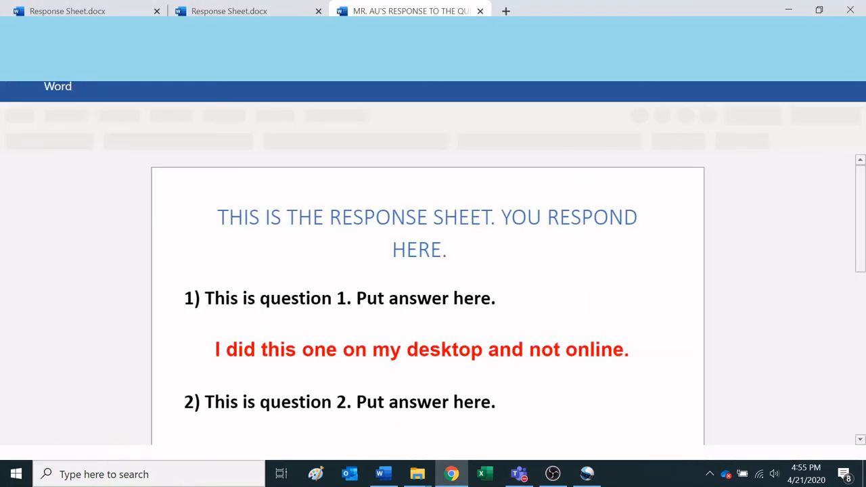
left_click(637, 361)
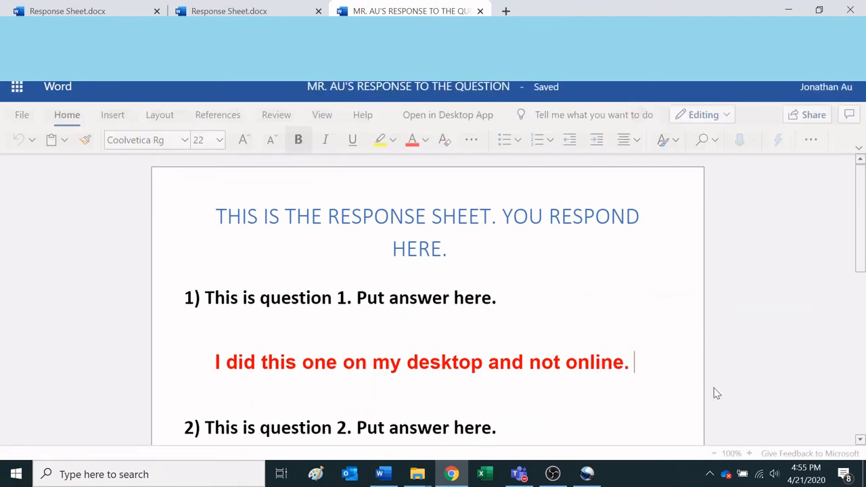
left_click(426, 144)
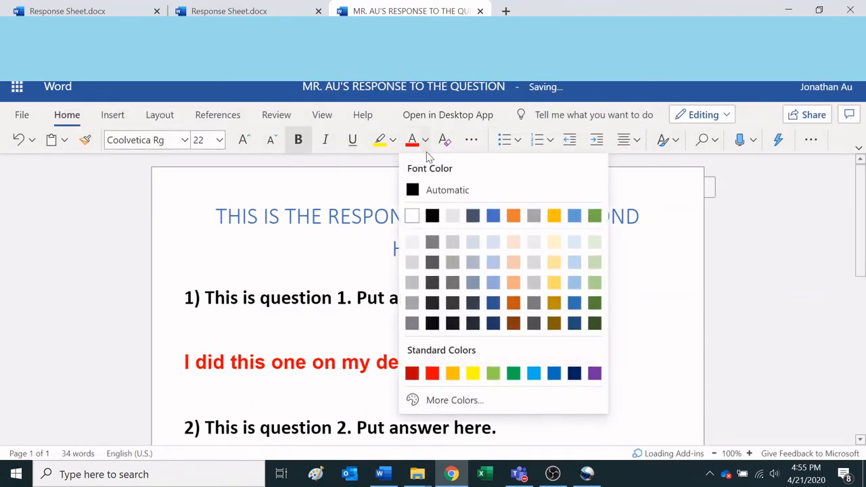
left_click(593, 302)
type("BUT ")
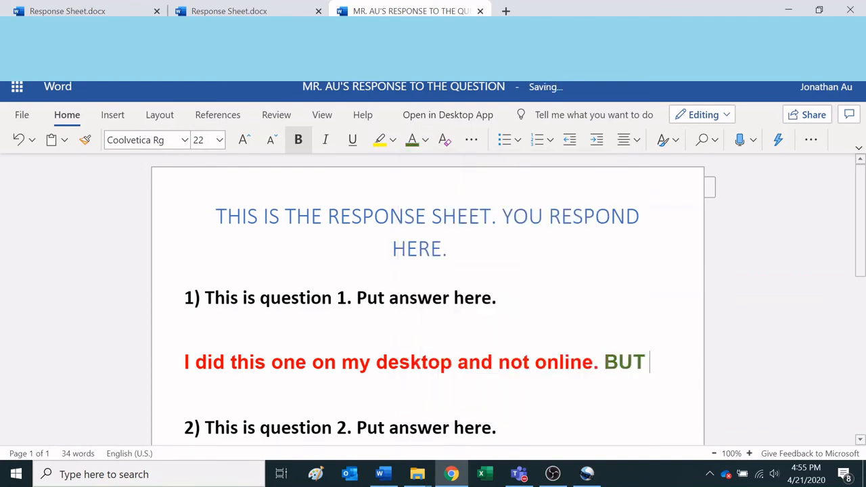
type("MADE CORRECT")
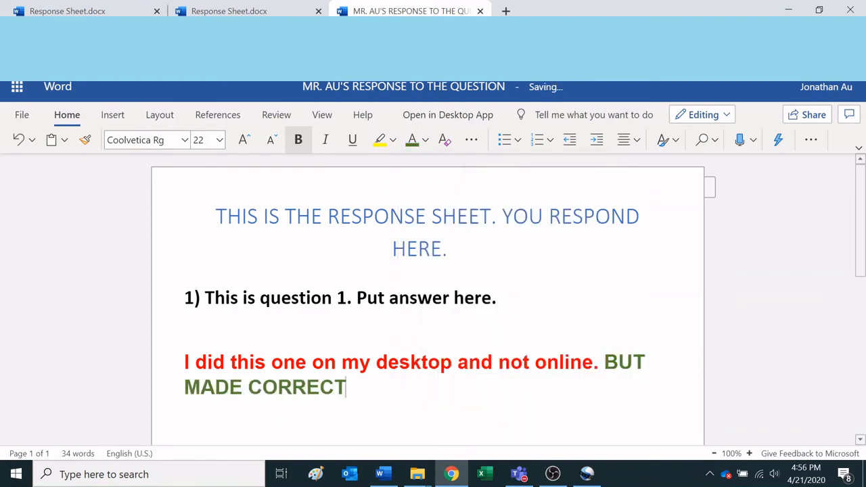
type("IONS ONLINE!")
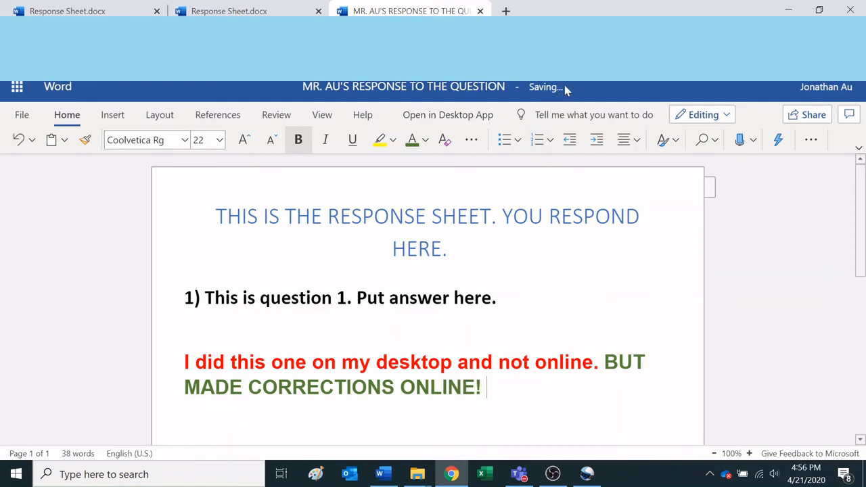
mouse_move(556, 96)
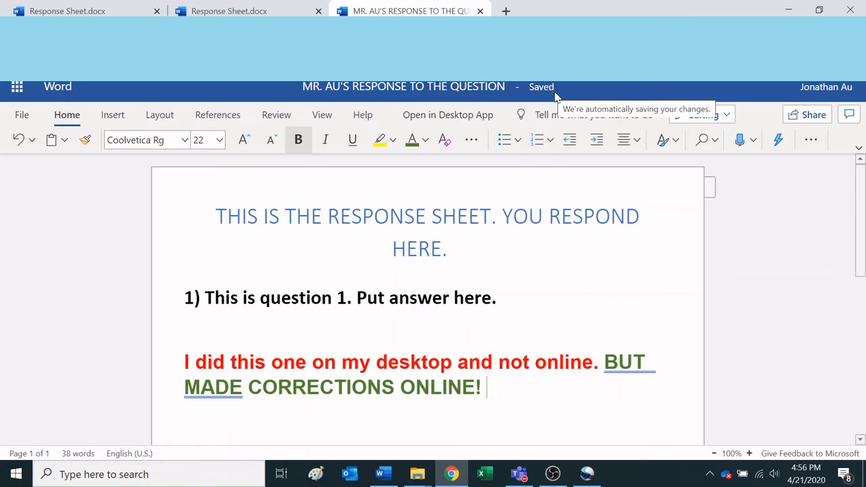
left_click(480, 11)
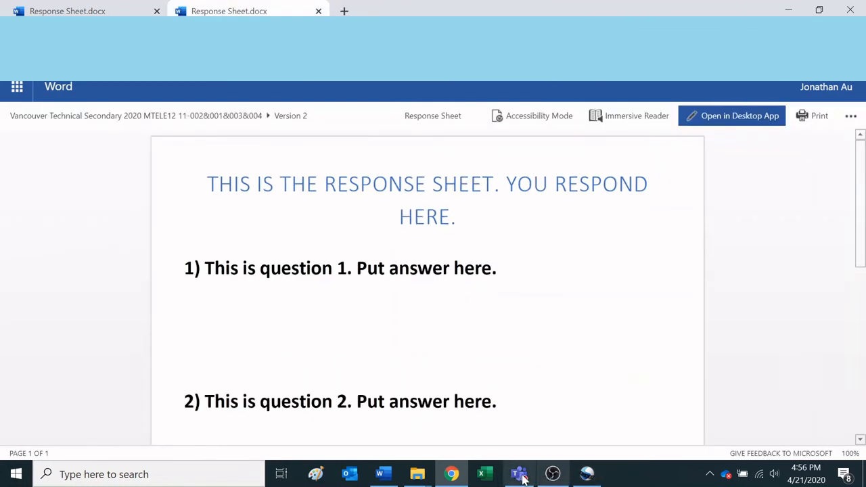
Switch to Teams, check the edited "RESPONSE TO THE QUESTION" document, and turn in Test Assignment.
left_click(519, 473)
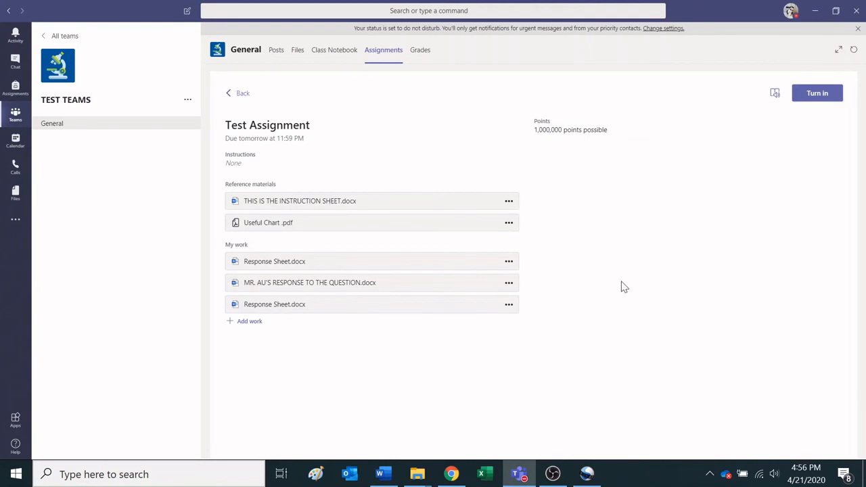
left_click(352, 288)
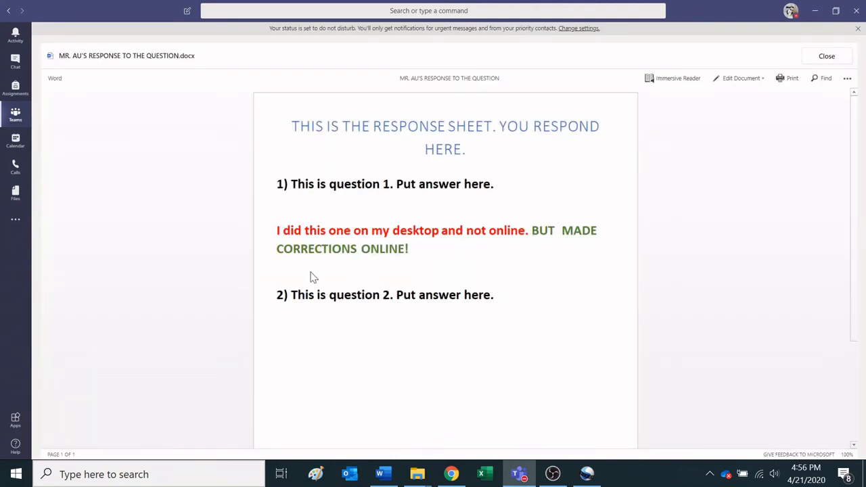
left_click(827, 57)
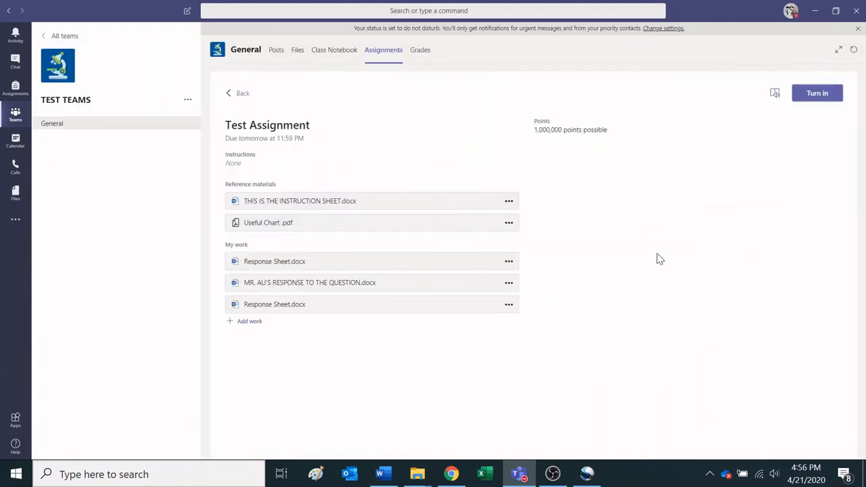
left_click(821, 98)
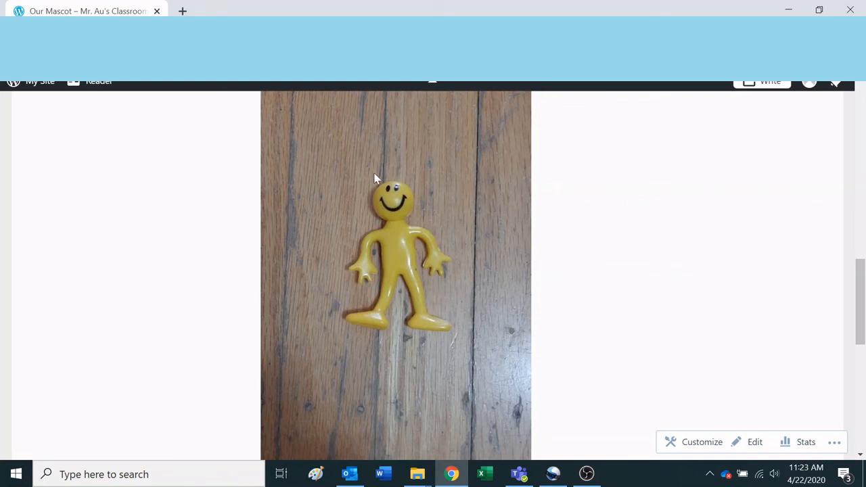
Copy the yellow mascot image from the web page and, from Teams, open the "RESPONSE TO THE QUESTION" document in Word Online.
right_click(441, 165)
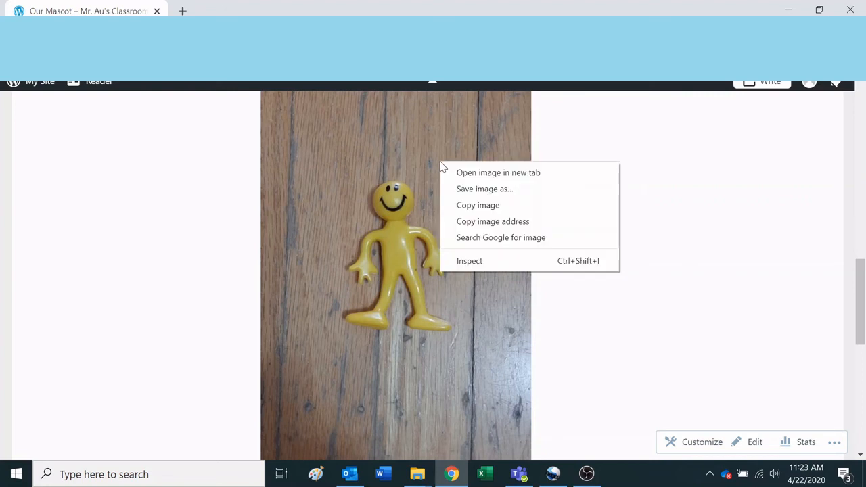
left_click(490, 206)
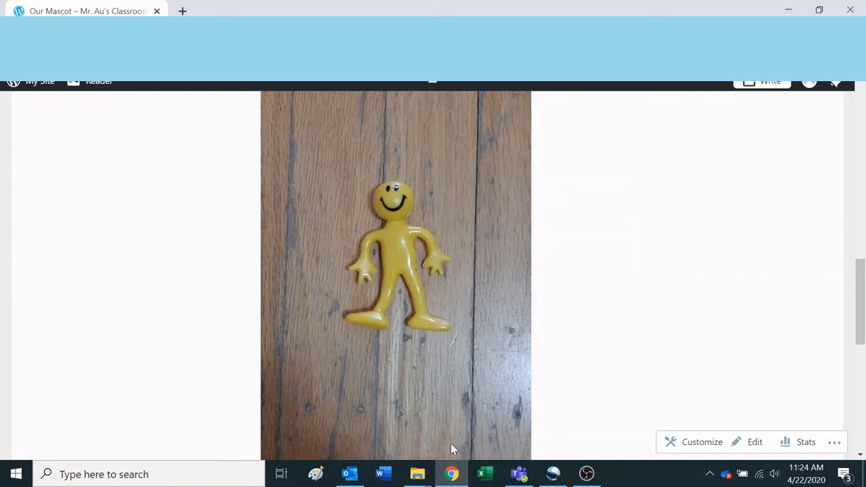
left_click(525, 477)
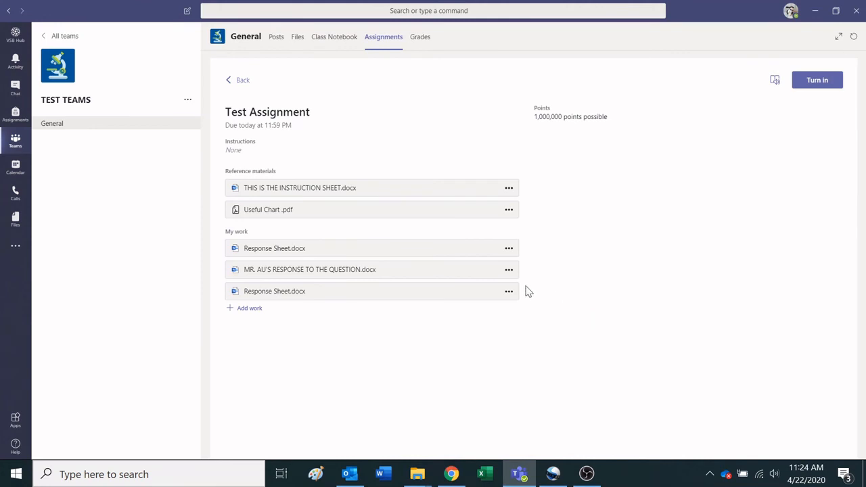
left_click(510, 271)
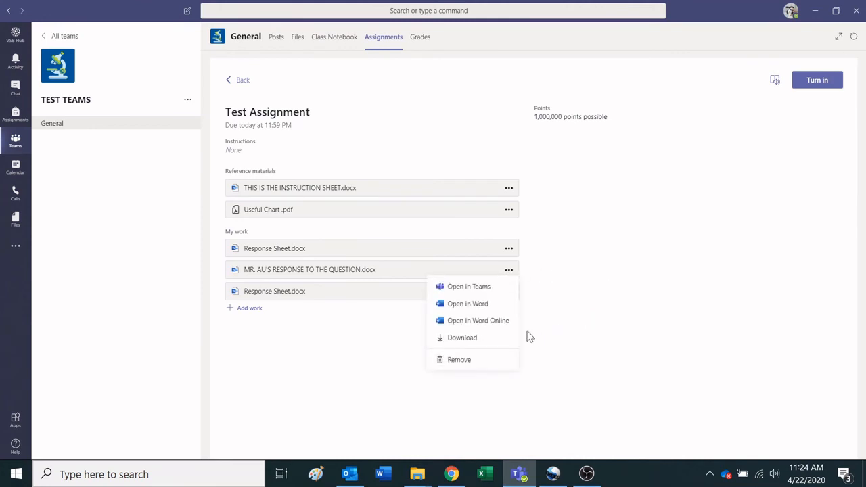
left_click(495, 328)
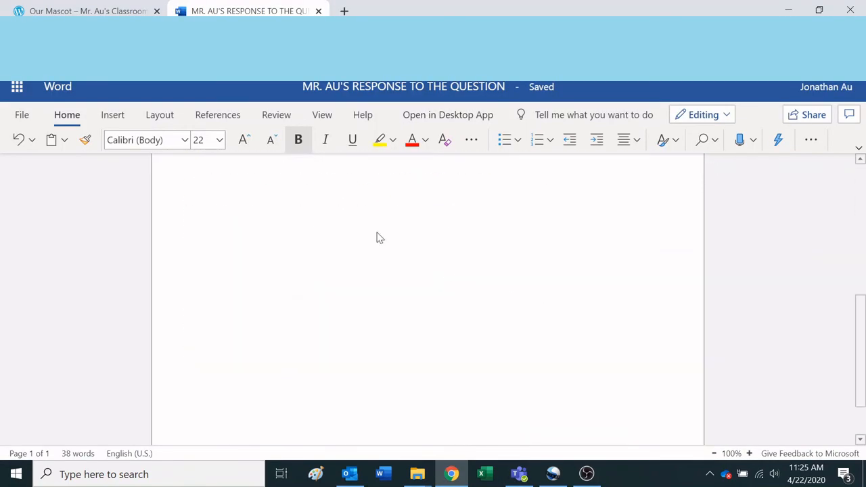
Paste the copied mascot image below question 2 in the document.
right_click(288, 291)
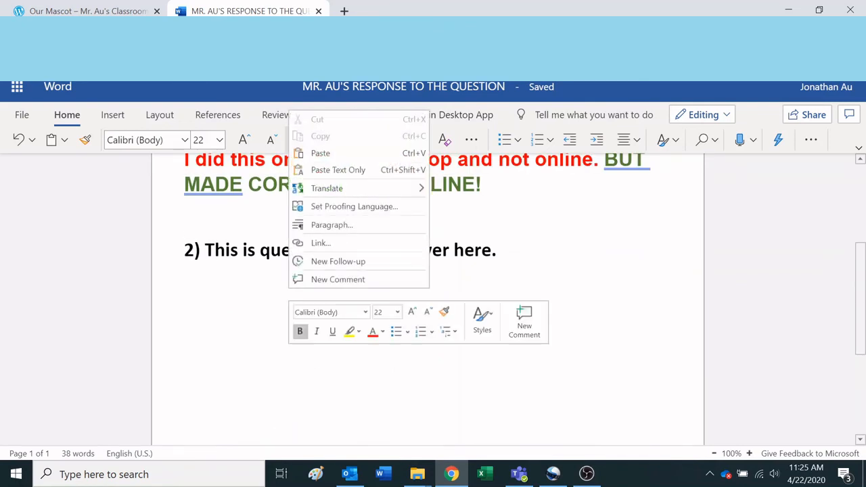
left_click(402, 159)
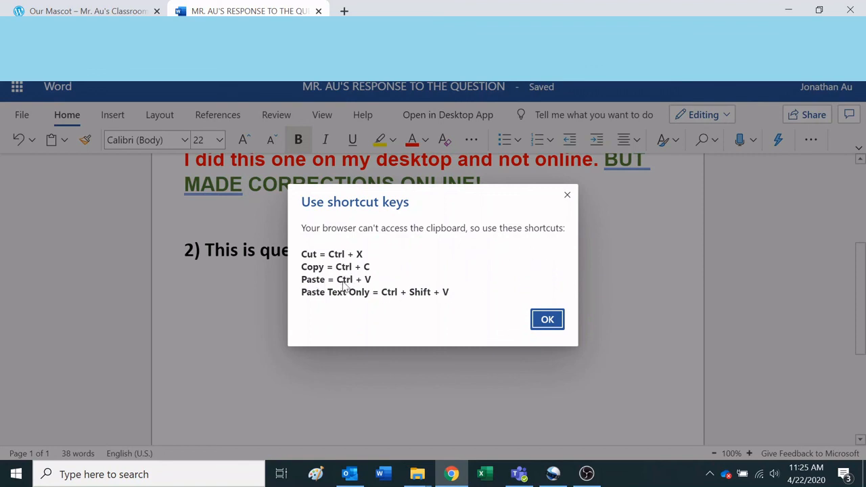
left_click(545, 319)
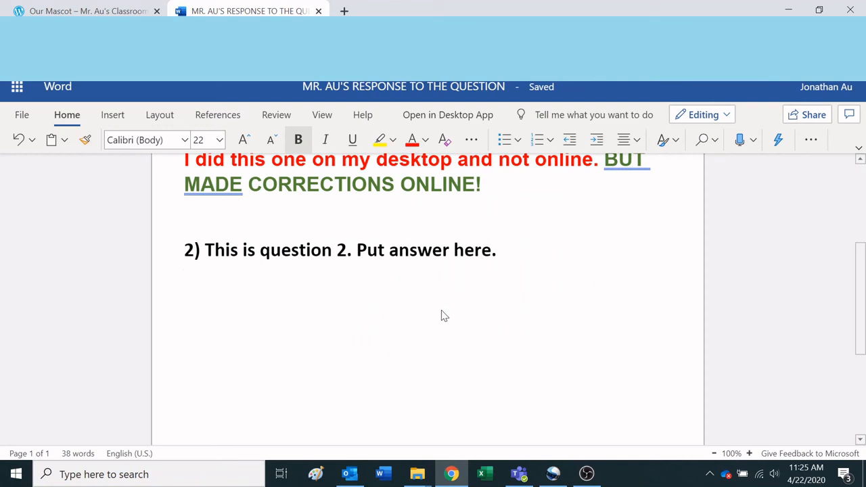
key("ctrl+v")
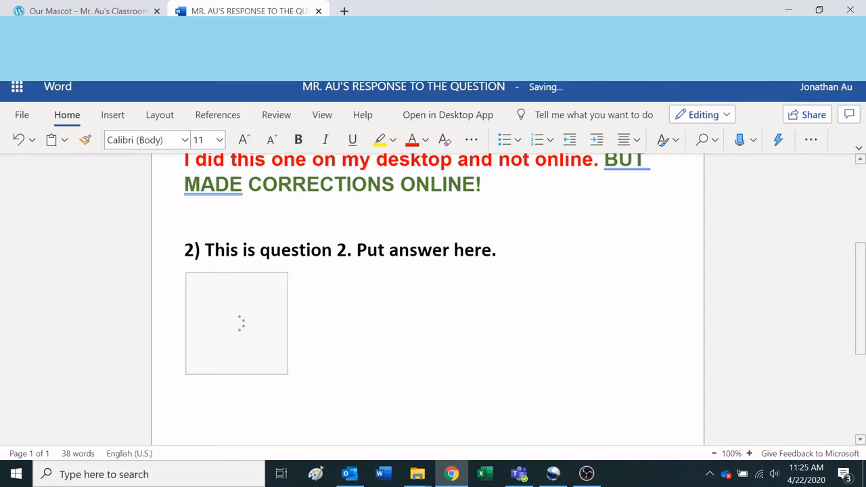
scroll(293, 288, "down", 2)
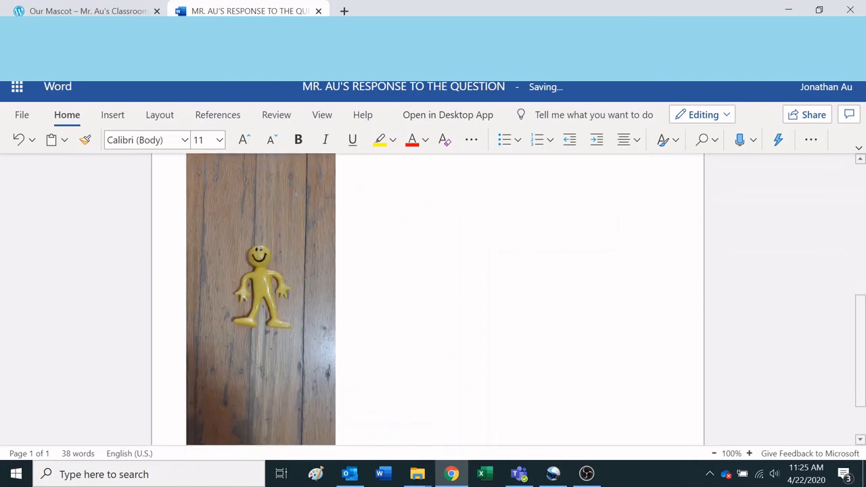
Review the pasted mascot image and the answers in the document, and close the document.
scroll(293, 288, "down", 1)
left_click(293, 284)
scroll(292, 284, "up", 2)
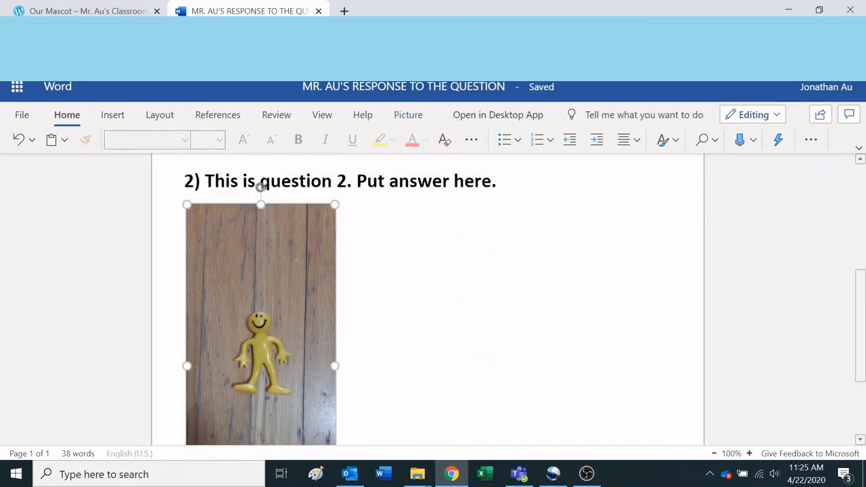
scroll(428, 298, "up", 4)
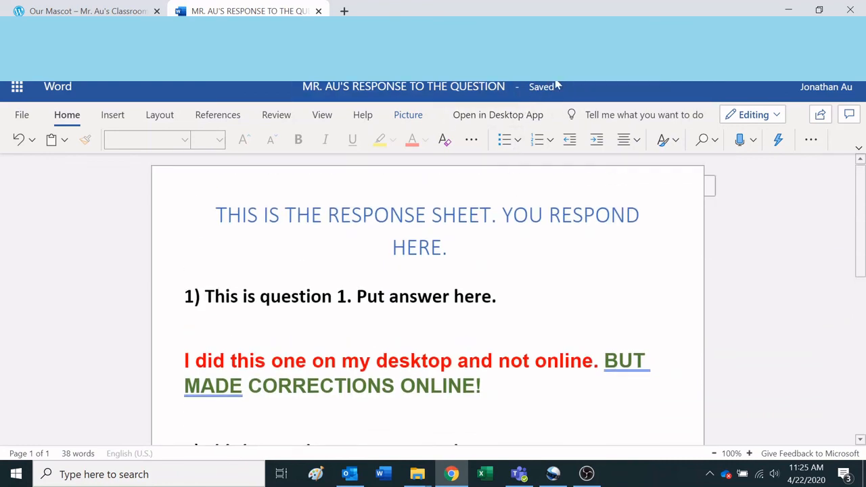
left_click(318, 10)
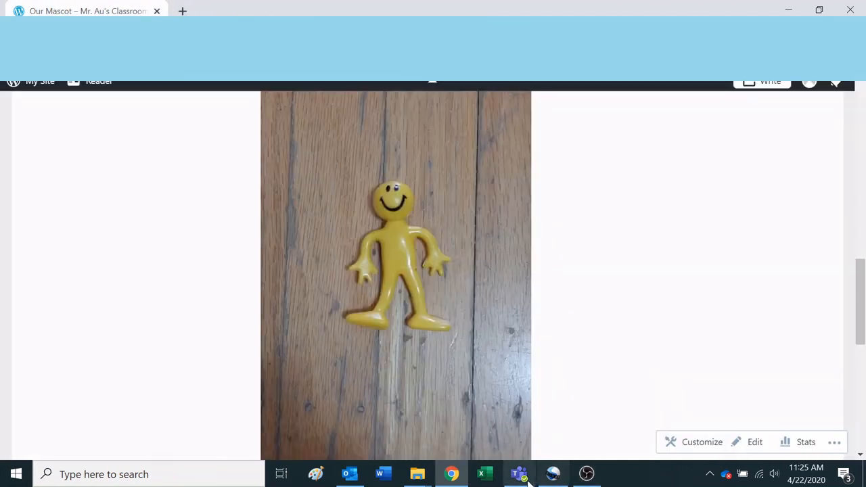
Switch to Teams, reopen the "RESPONSE TO THE QUESTION" document in Word Online, and check the mascot image under question 2.
left_click(527, 479)
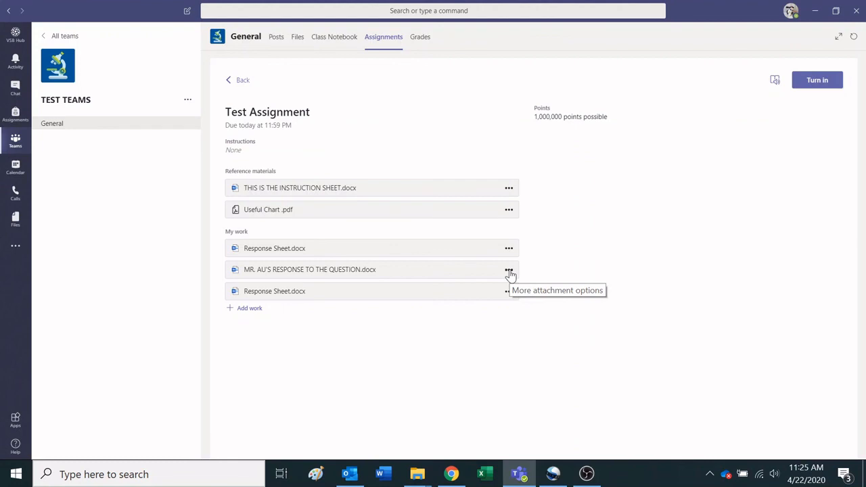
left_click(508, 271)
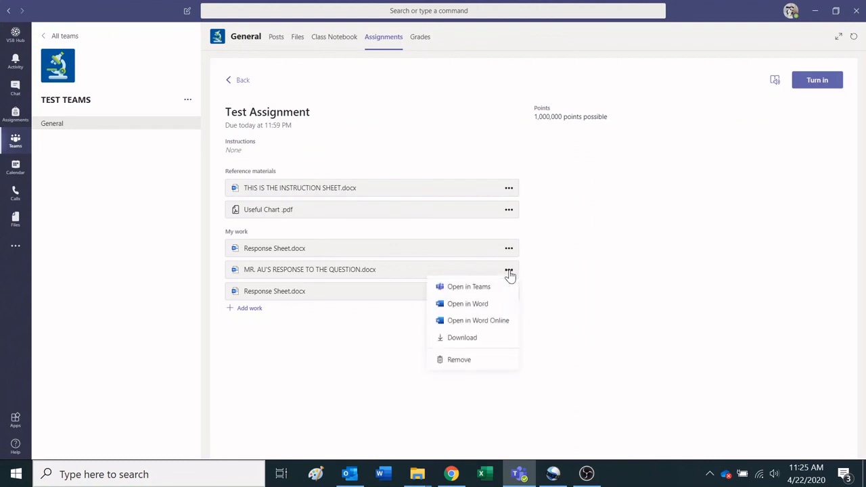
left_click(496, 322)
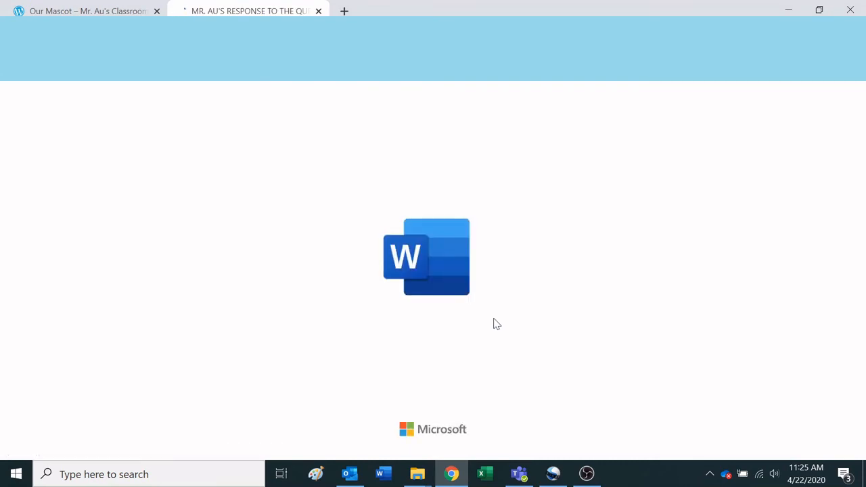
scroll(428, 299, "down", 3)
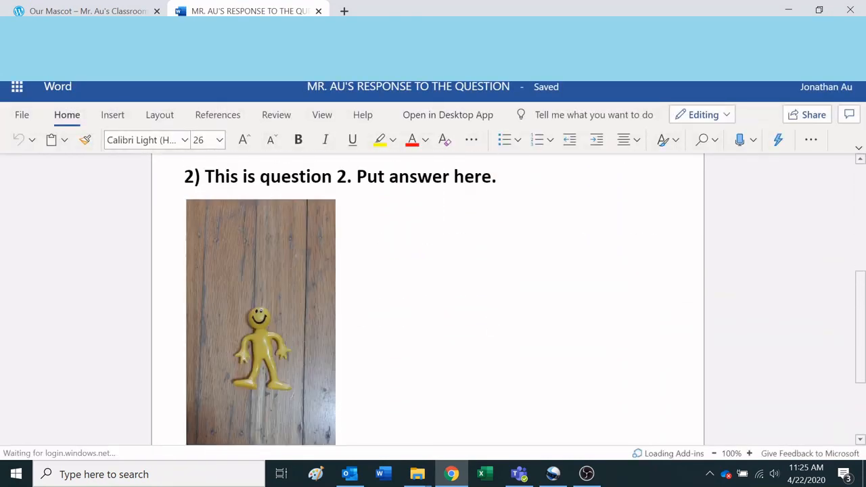
scroll(298, 298, "down", 1)
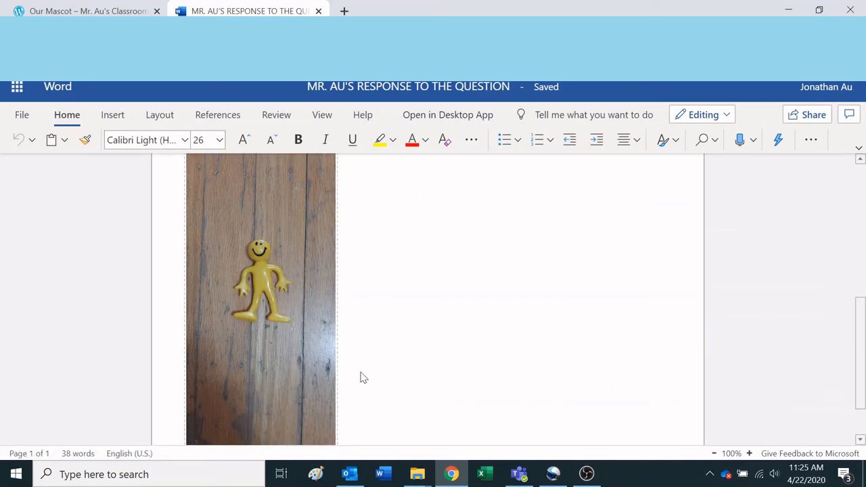
Close the document, switch back to Teams, and turn in Test Assignment.
left_click(318, 11)
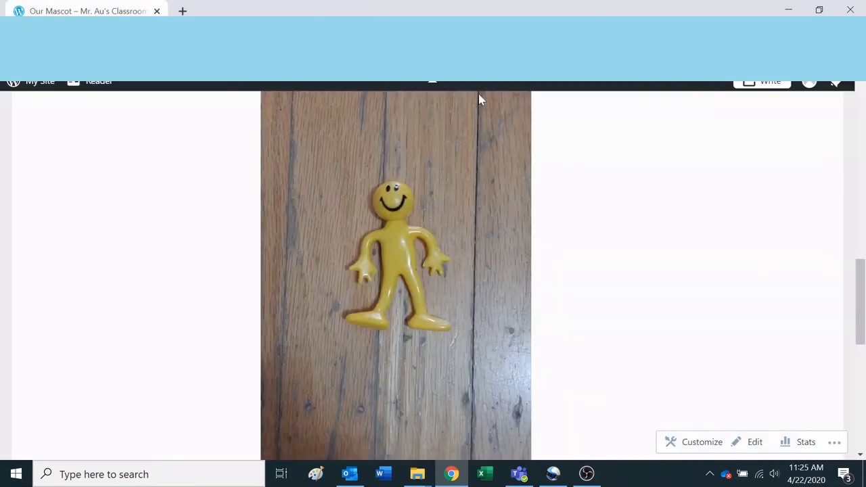
left_click(526, 475)
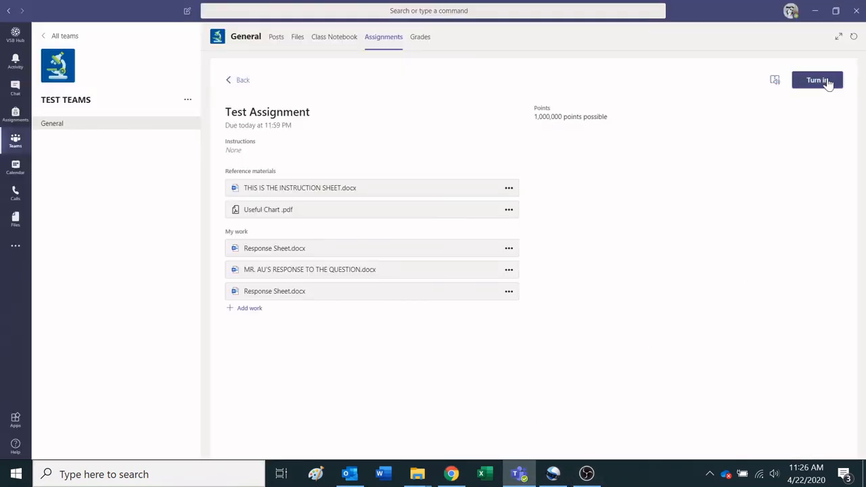
left_click(819, 88)
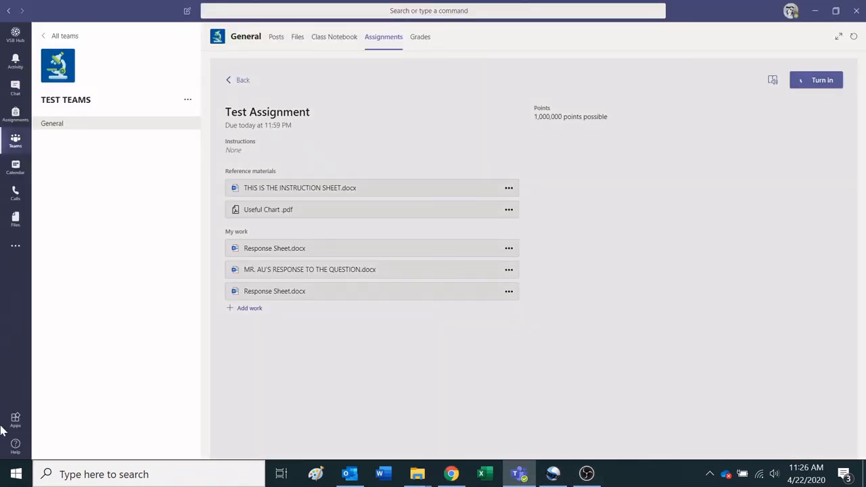